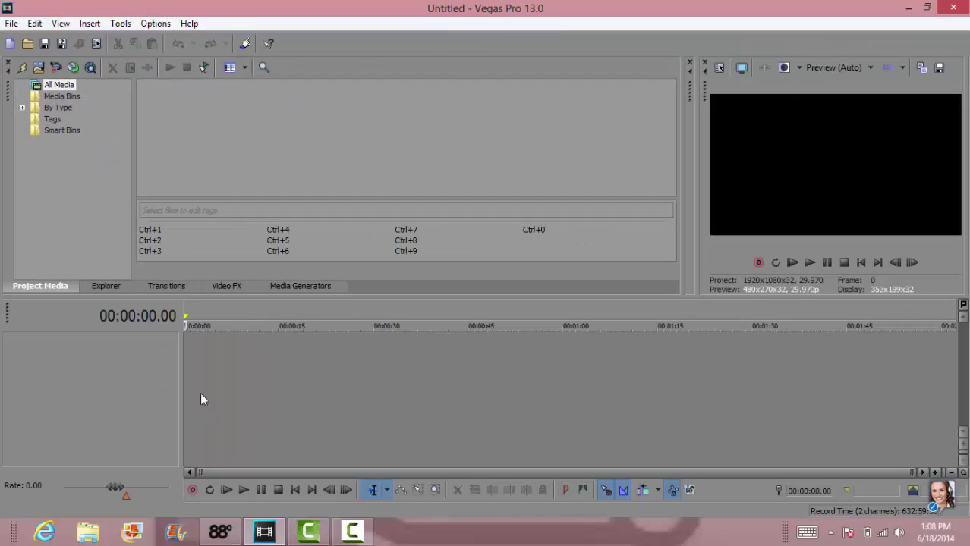
Insert an empty video track and import the images.jpg picture into the project media.
right_click(196, 353)
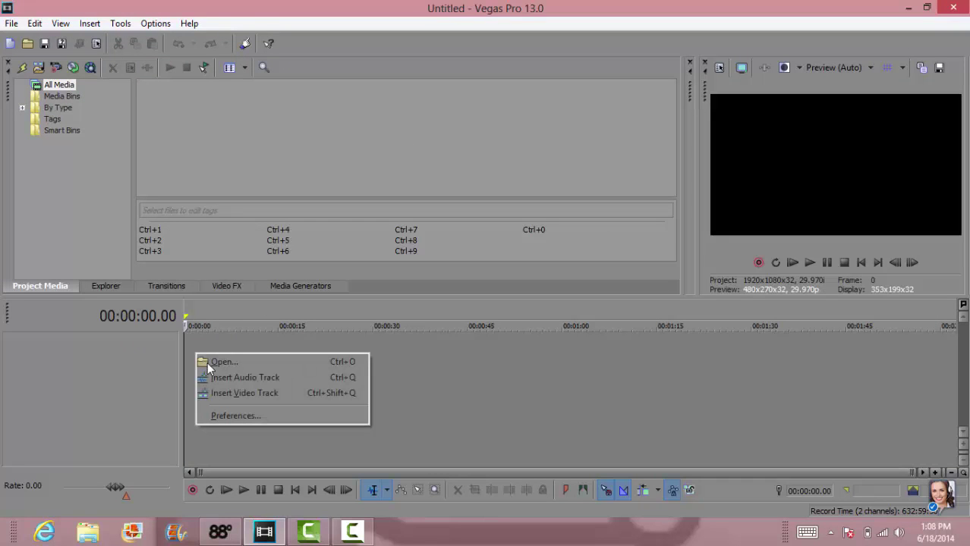
left_click(321, 392)
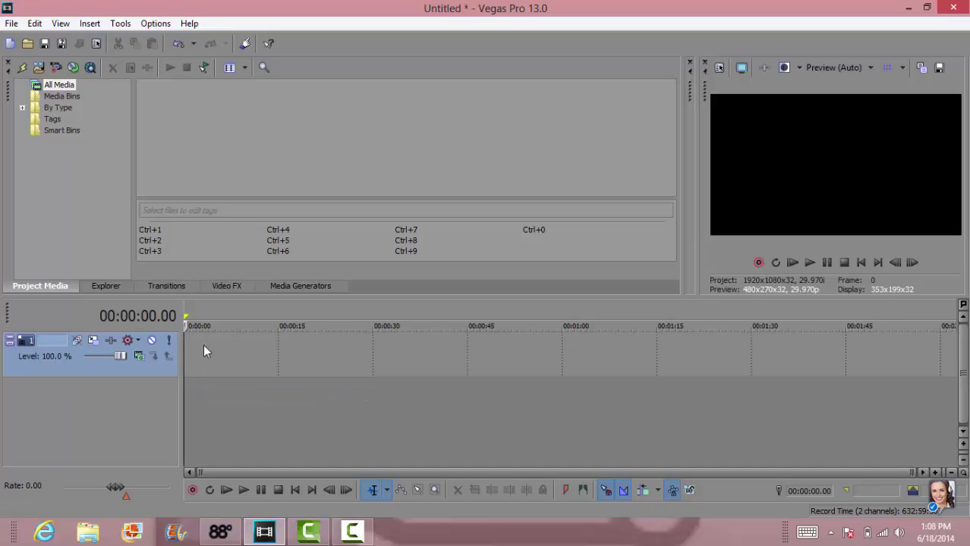
left_click(11, 24)
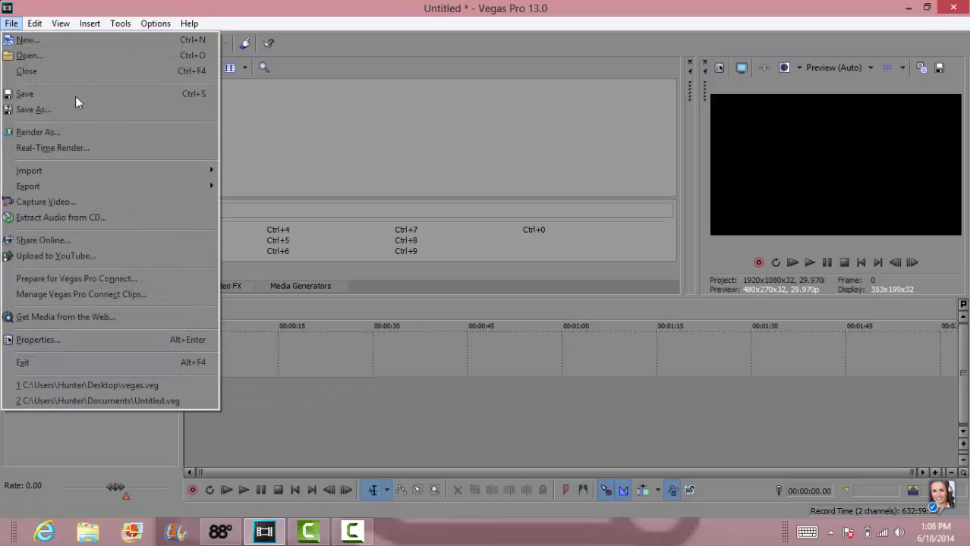
mouse_move(150, 168)
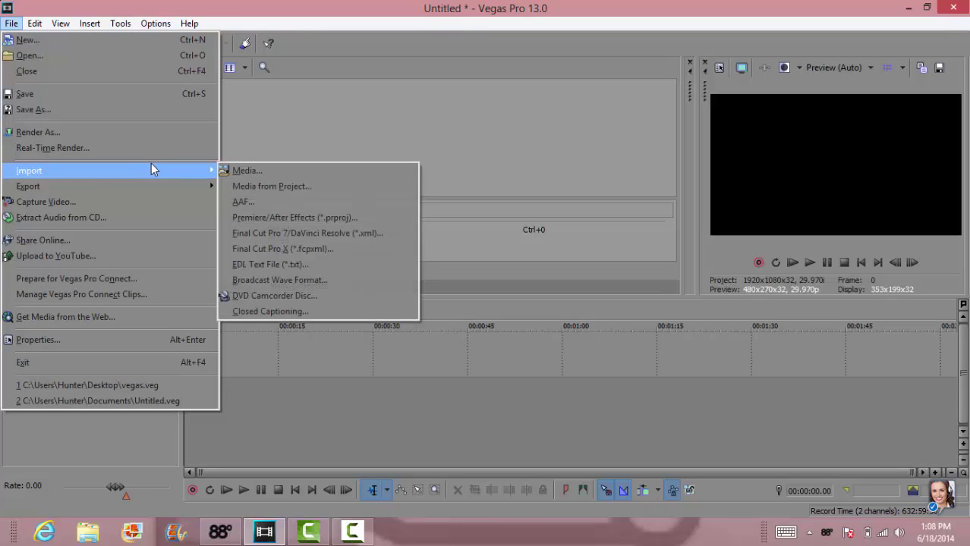
left_click(237, 171)
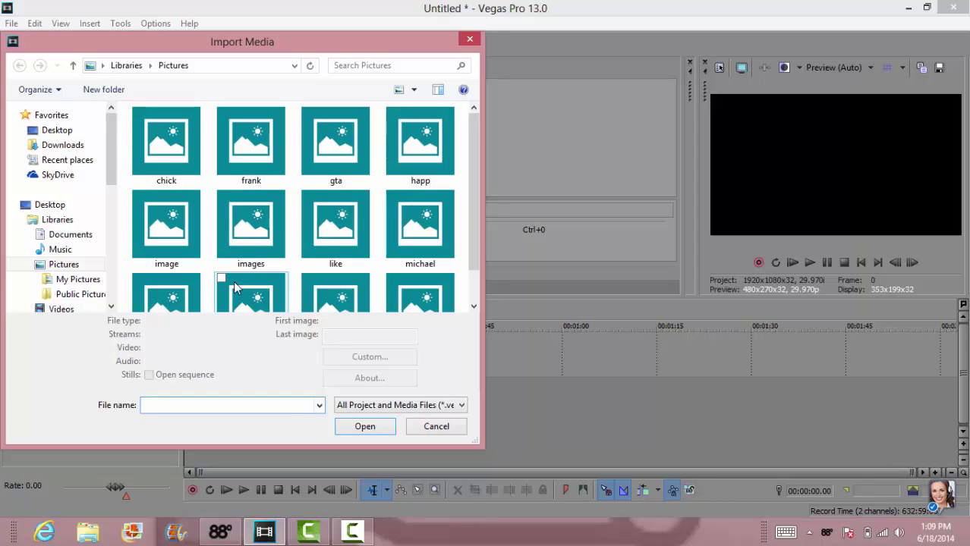
double_click(274, 255)
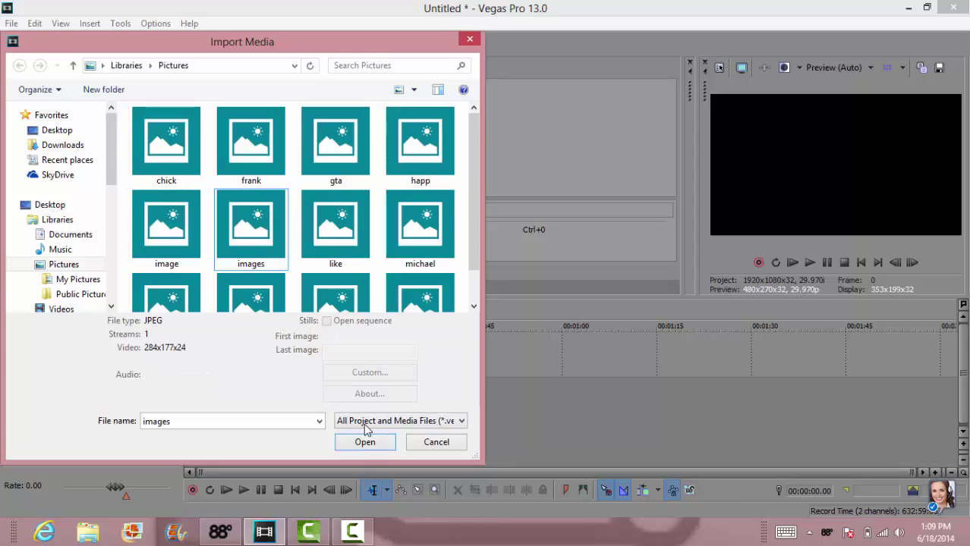
left_click(366, 446)
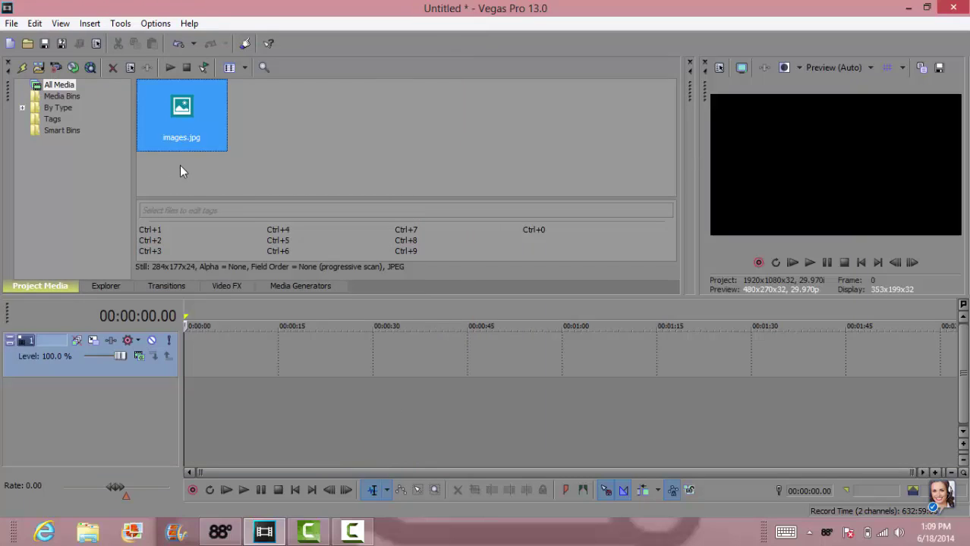
Place images.jpg at the track start and turn off Maintain aspect ratio so it fills the frame.
left_click_drag(190, 129, 368, 362)
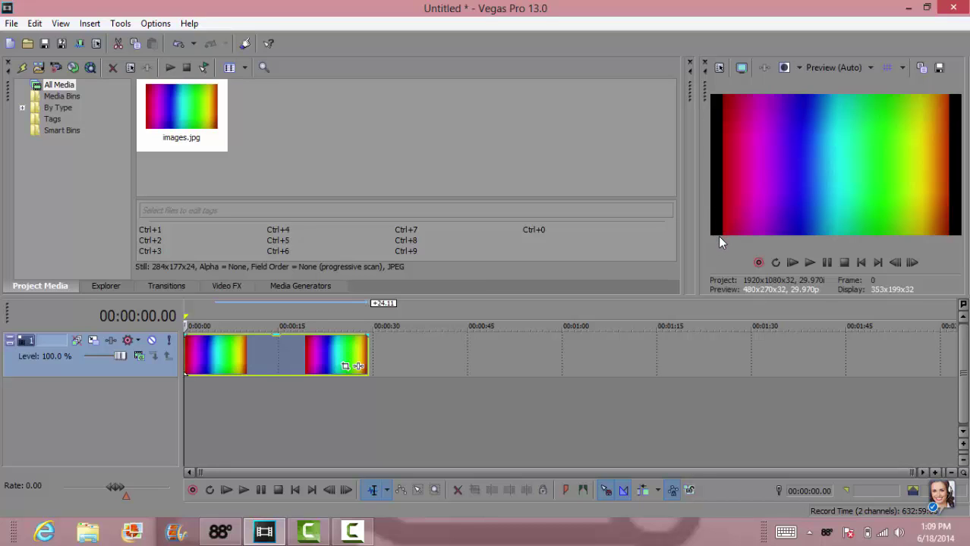
right_click(297, 353)
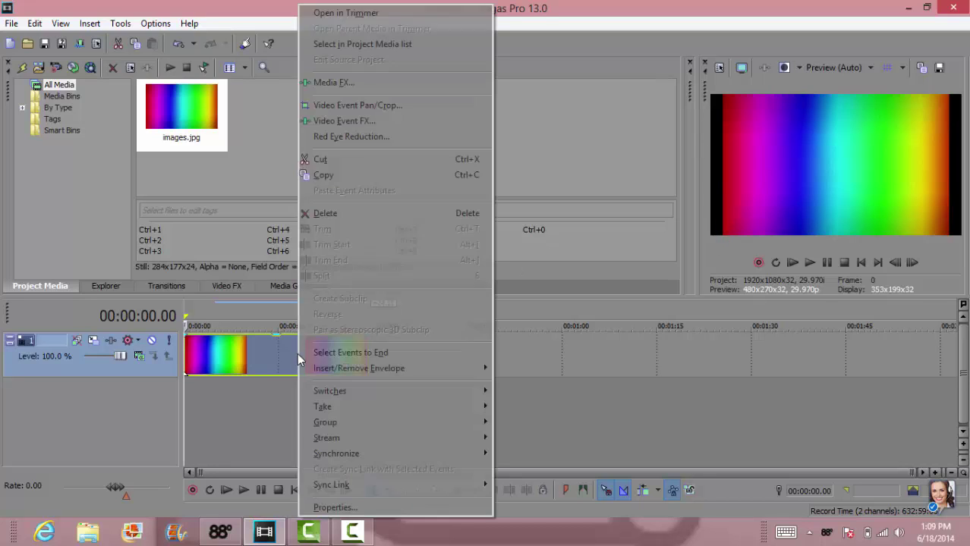
left_click(378, 505)
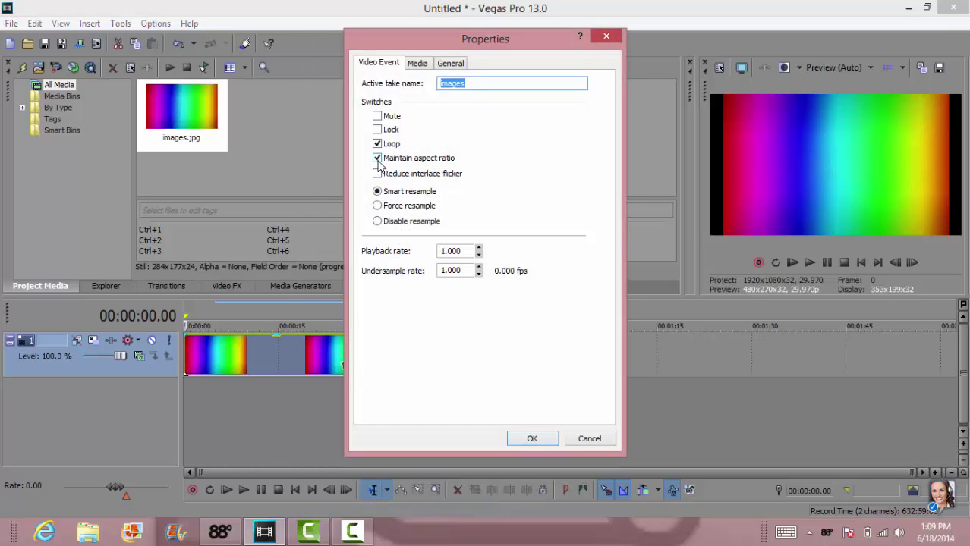
left_click(377, 158)
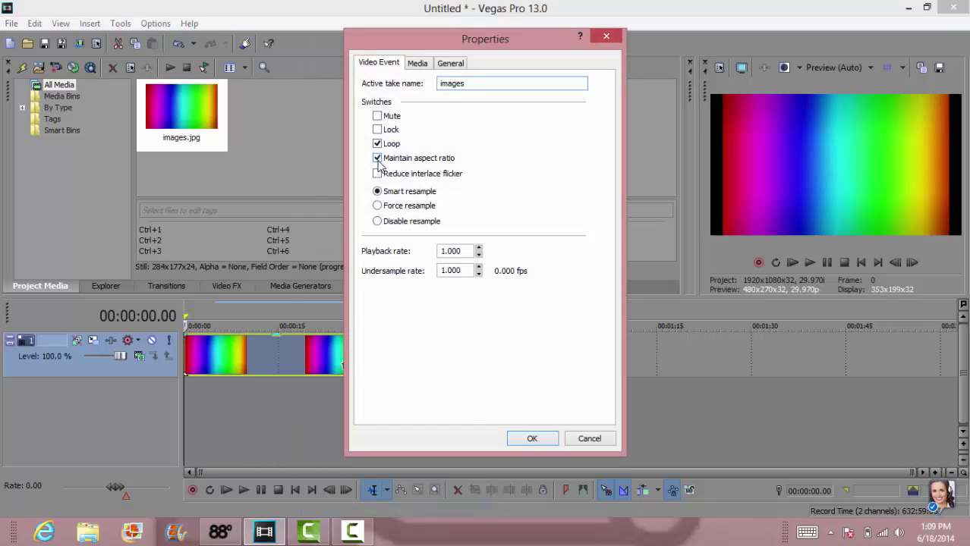
left_click(533, 439)
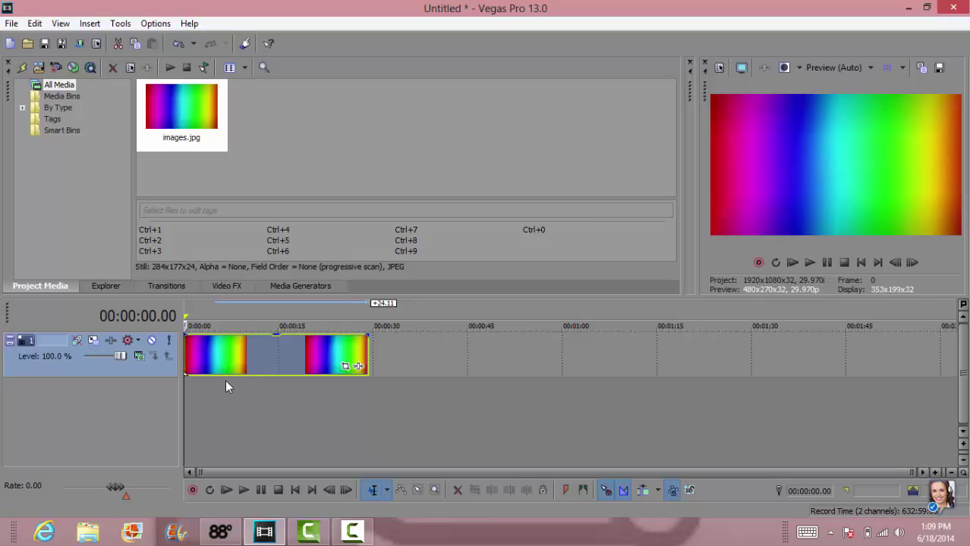
Add a second video track above the rainbow and insert a Sony Titles & Text title on it.
right_click(192, 379)
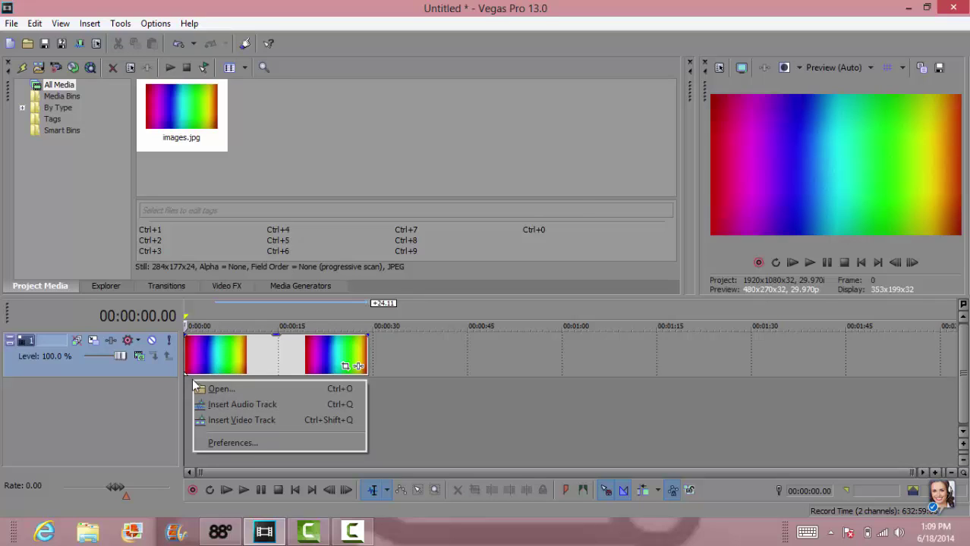
left_click(262, 420)
right_click(230, 338)
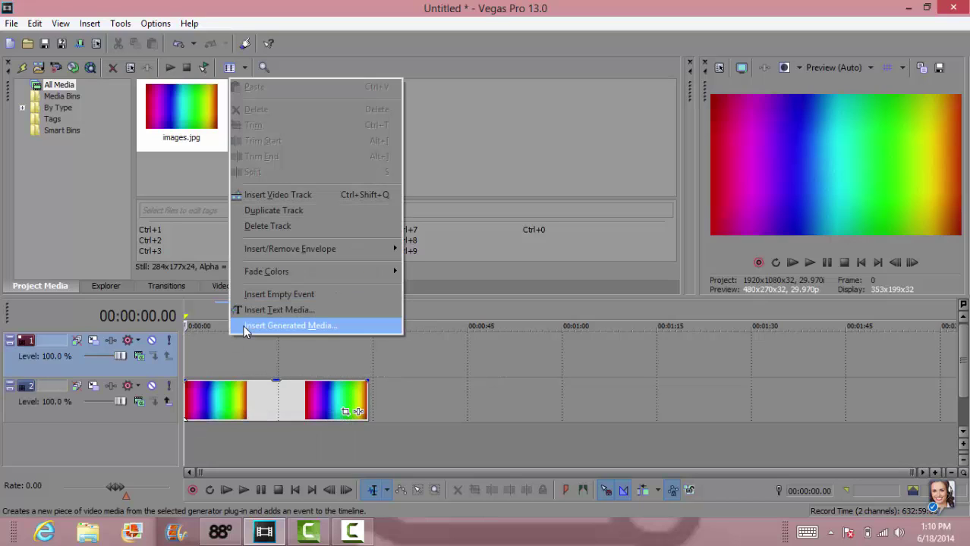
left_click(261, 309)
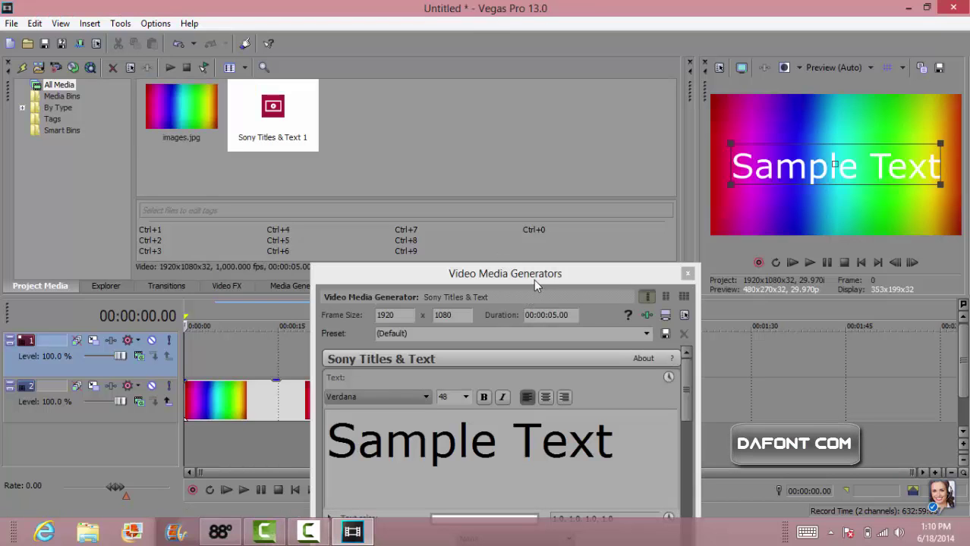
Move the title window up, delete the Sample Text, and set the font to Zian.
left_click_drag(539, 274, 570, 161)
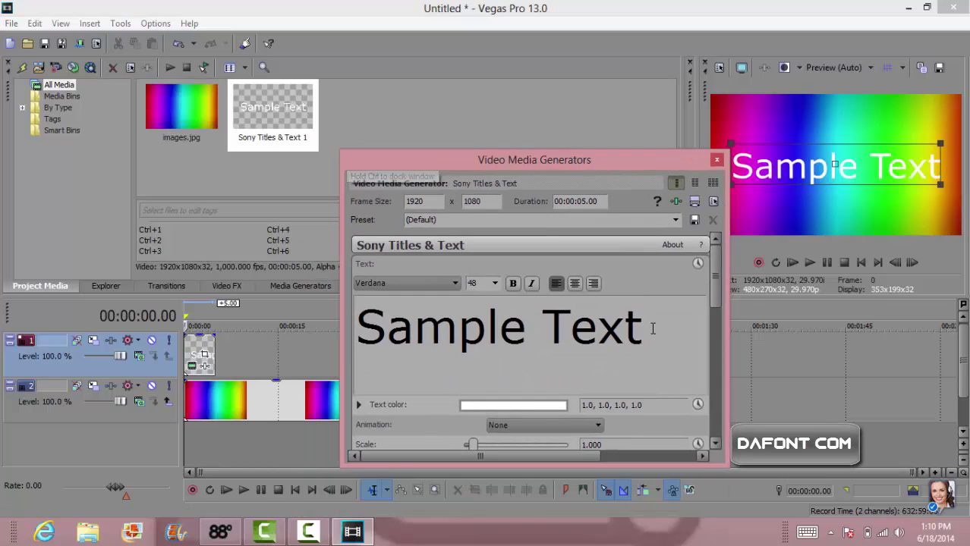
triple_click(420, 337)
key("BackSpace")
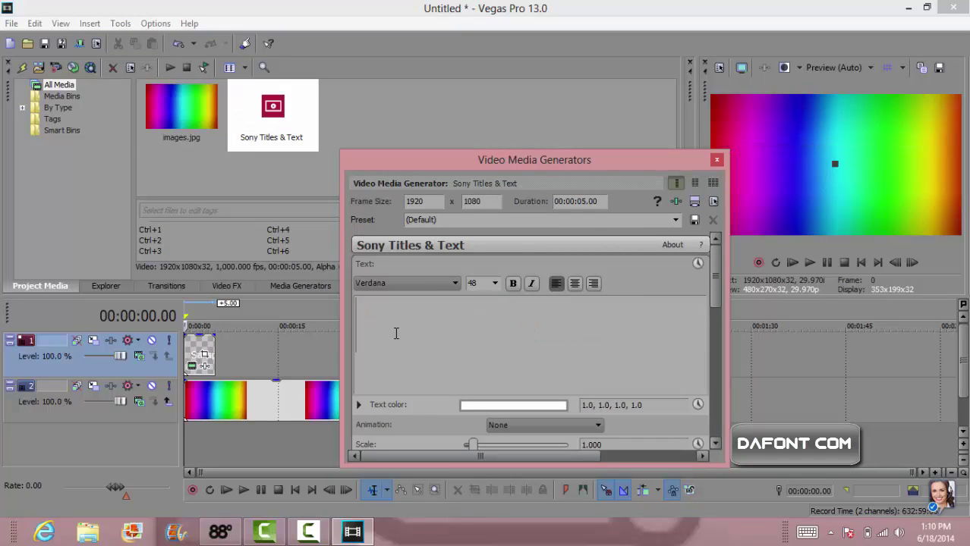
left_click(421, 286)
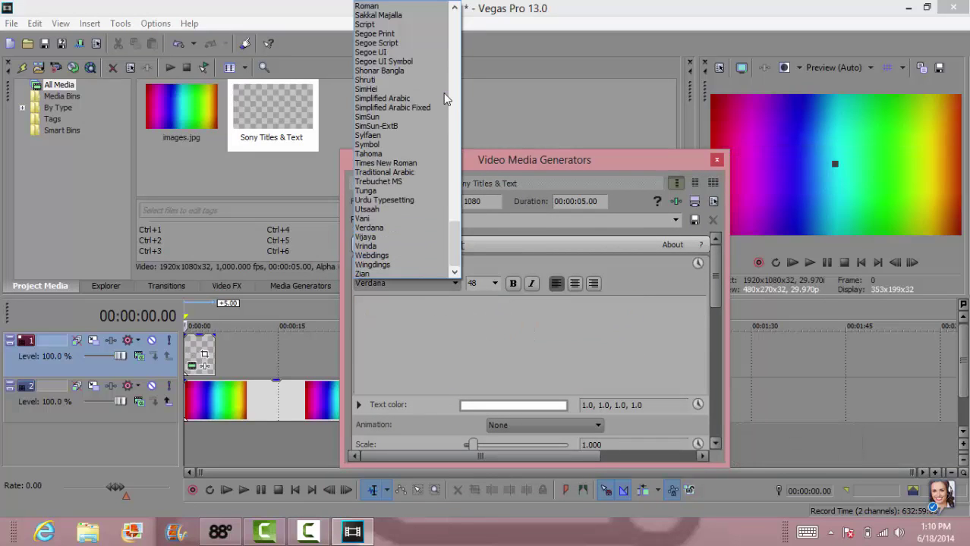
mouse_move(458, 236)
left_mouse_down()
mouse_move(455, 163)
mouse_move(456, 237)
left_mouse_up()
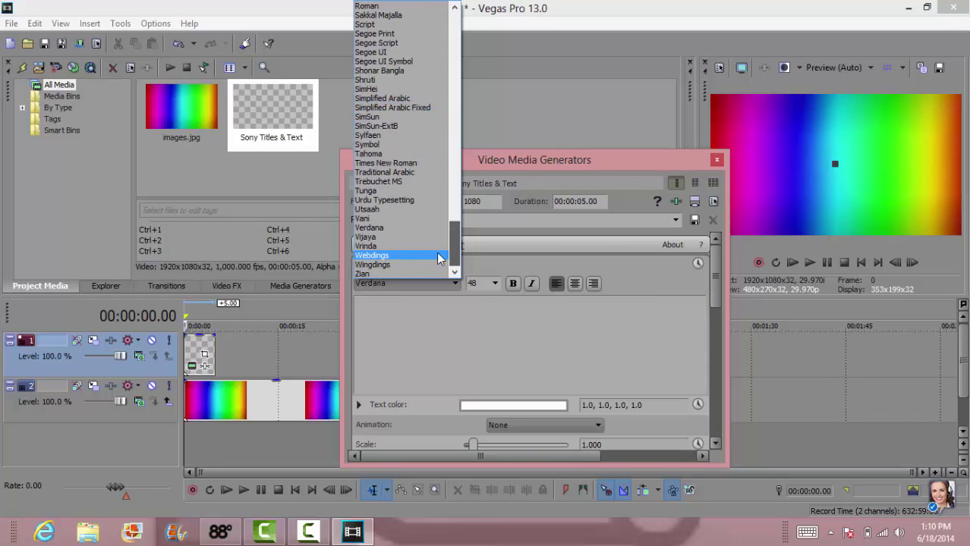
left_click(372, 274)
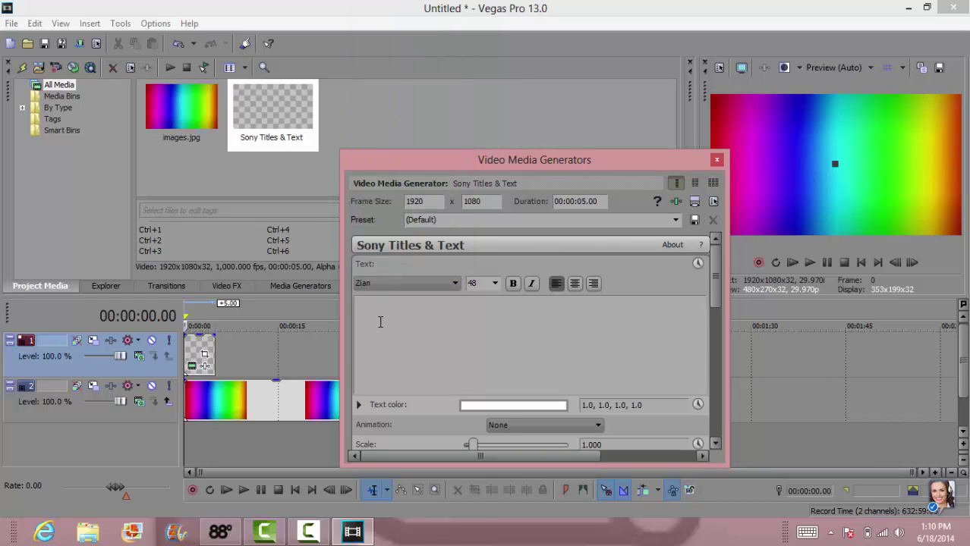
Try out title text, ending with 'gta' typed in the title.
type("A")
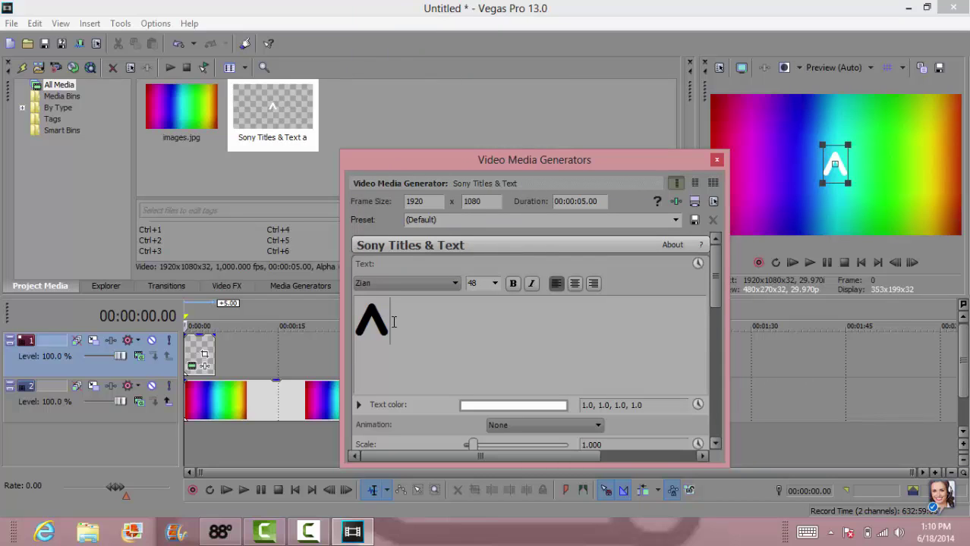
key("BackSpace")
type("GTA")
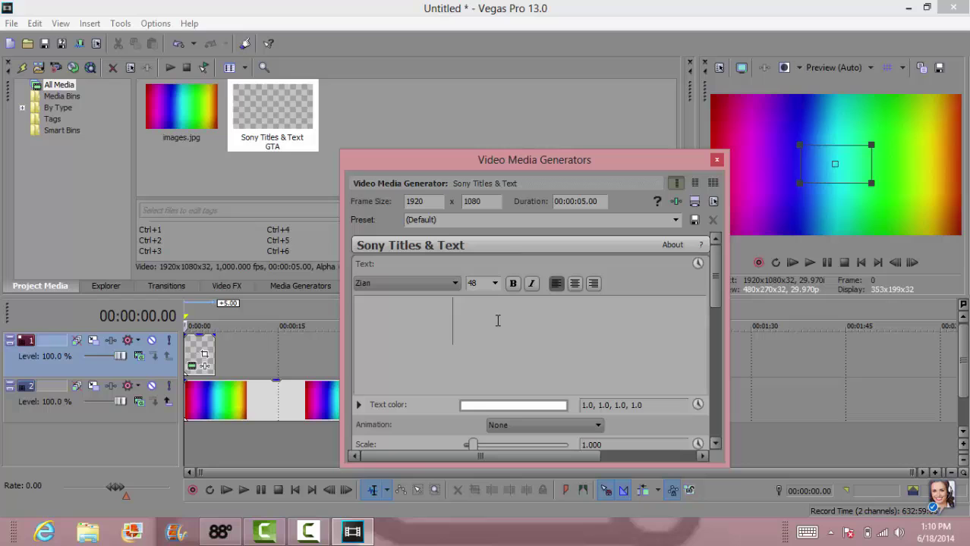
key("BackSpace")
key("BackSpace")
key("BackSpace")
type("T")
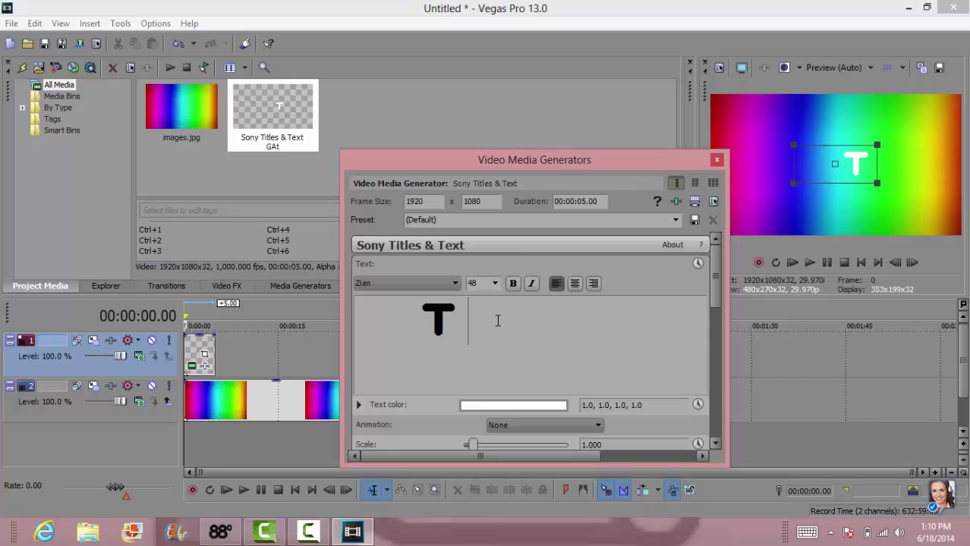
key("BackSpace")
key("BackSpace")
type("GTA")
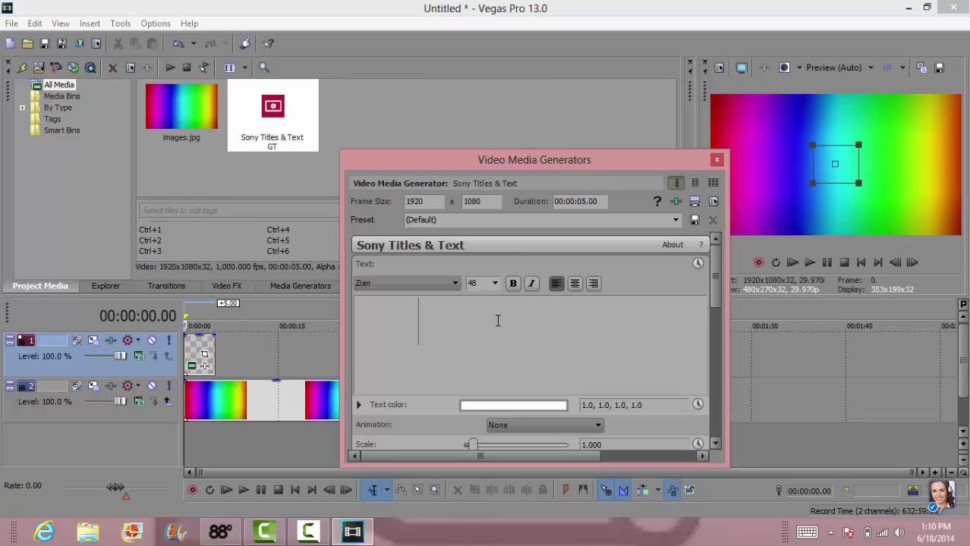
key("BackSpace")
key("BackSpace")
key("BackSpace")
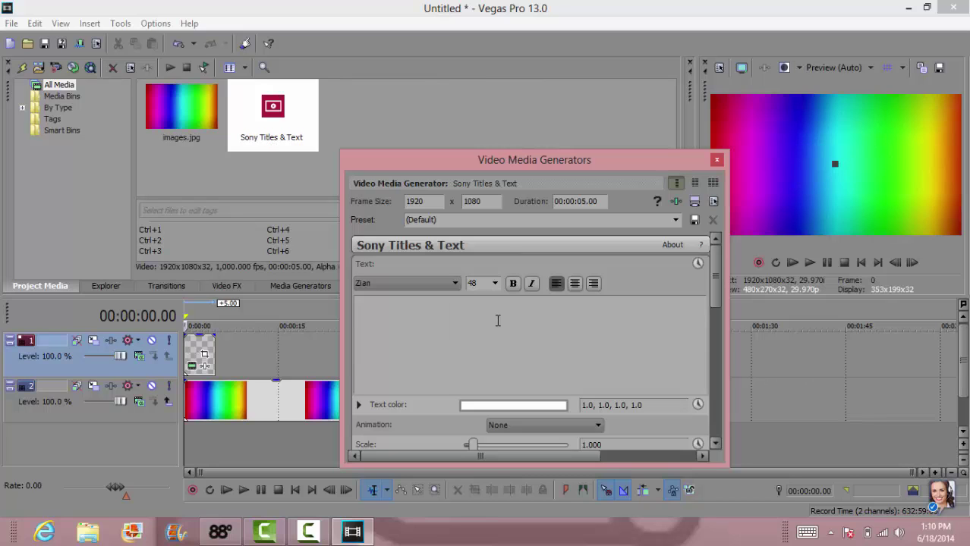
type("gta")
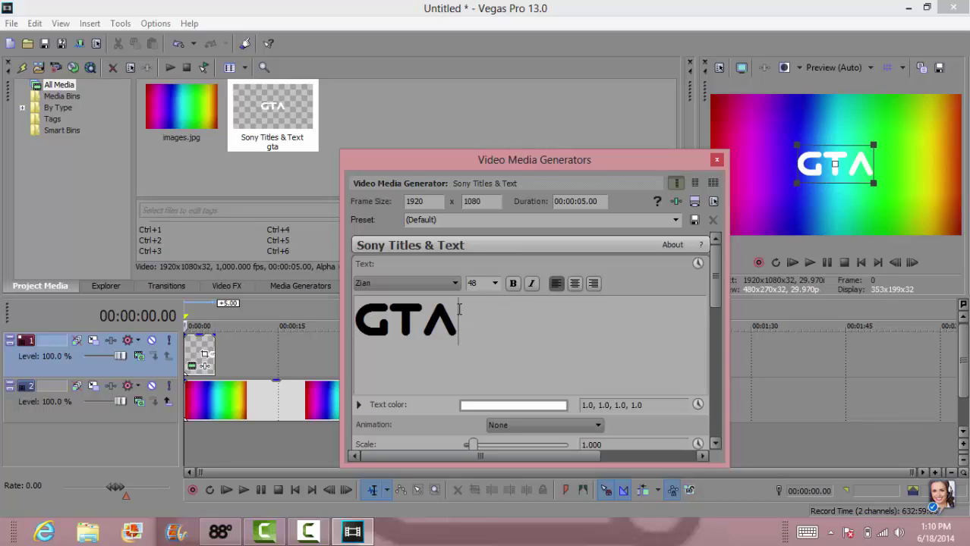
Erase the 'gta' text and switch the title font to Player One.
key("BackSpace")
key("BackSpace")
key("BackSpace")
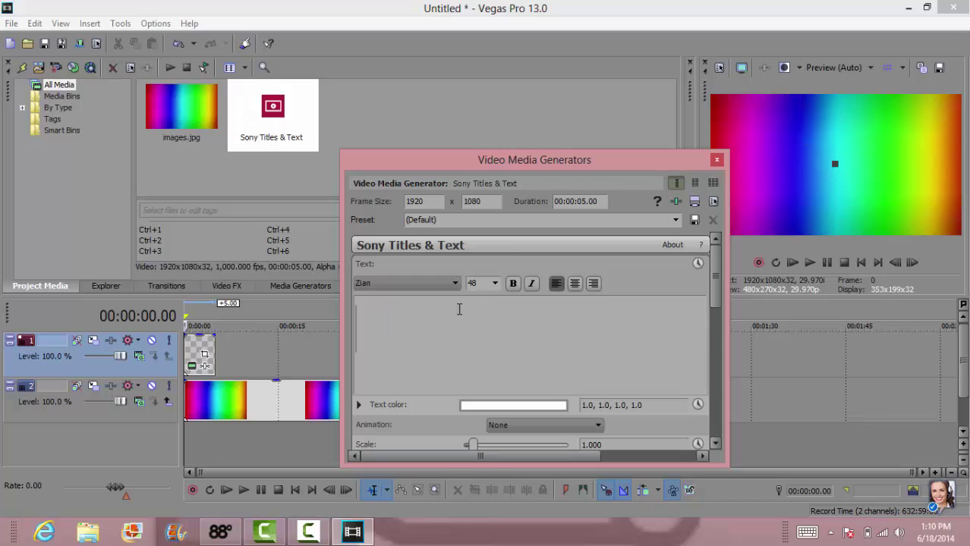
left_click(453, 284)
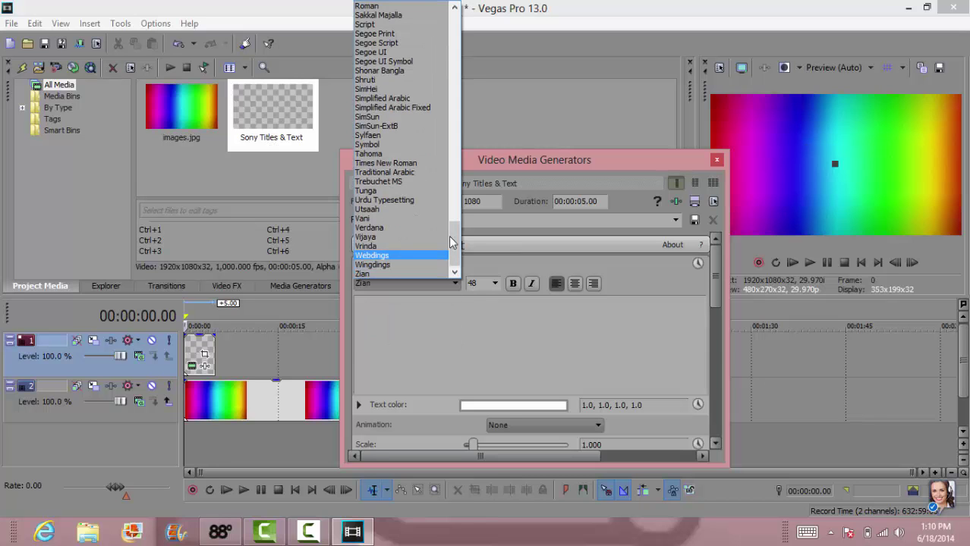
left_click_drag(451, 247, 455, 204)
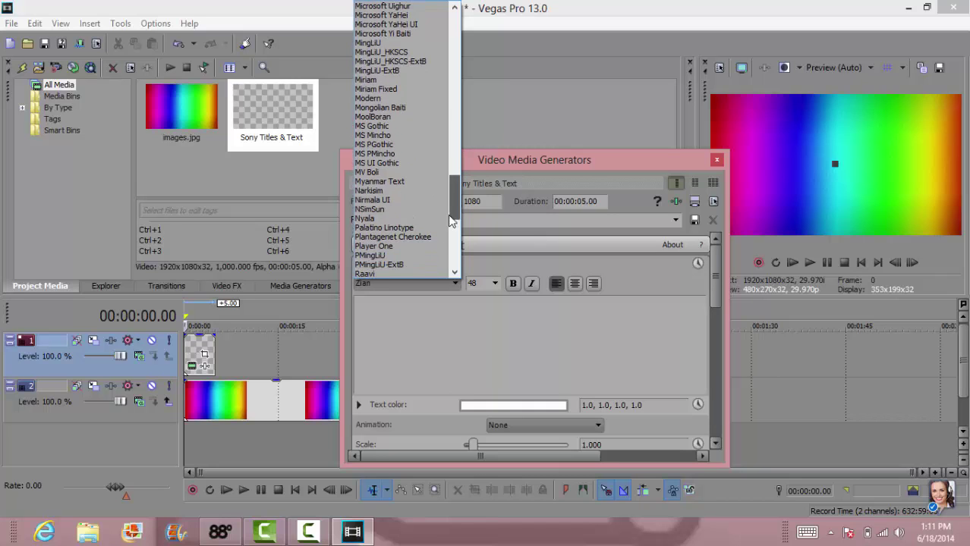
left_click(401, 247)
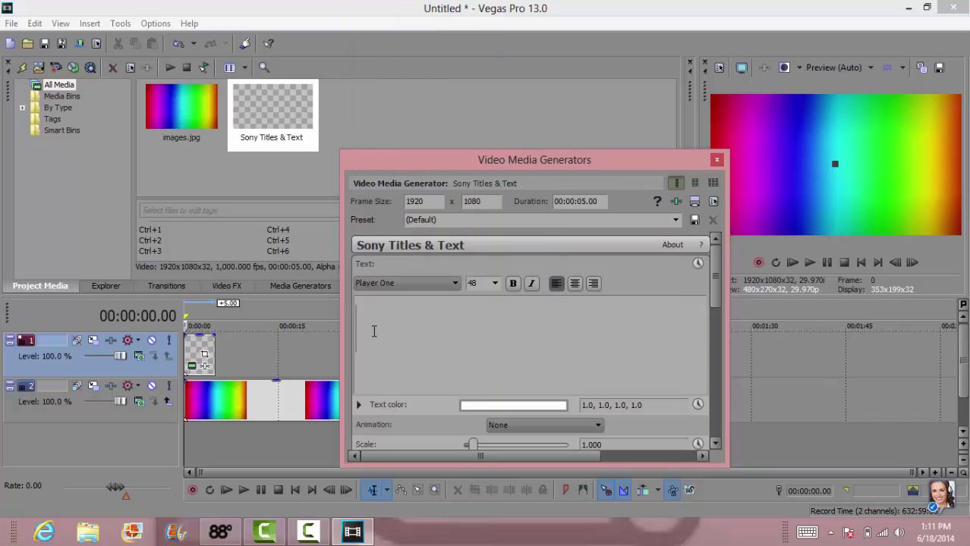
Test 'GTA' and 'gta' in Player One, then erase it, leaving the title empty.
type("GTA")
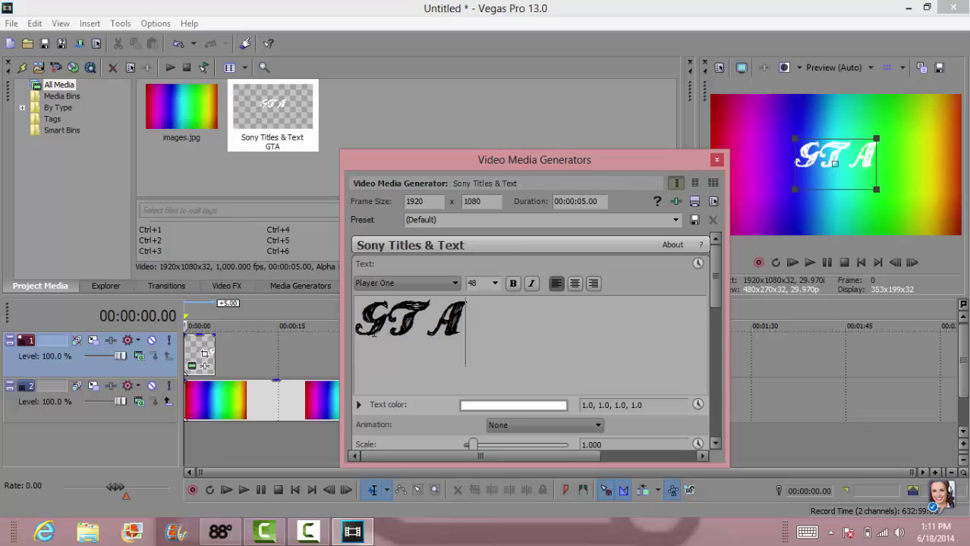
key("ctrl+a")
key("BackSpace")
type("gta")
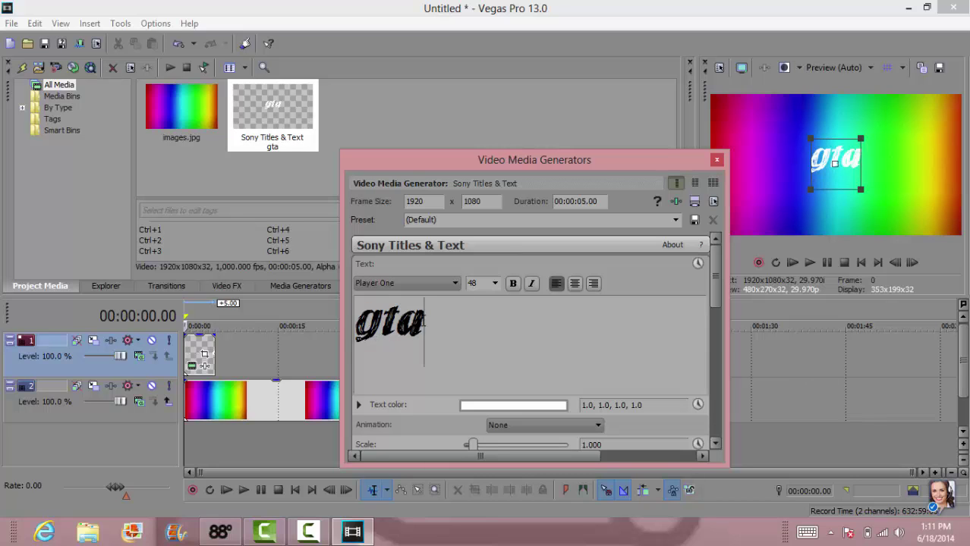
key("ctrl+a")
key("BackSpace")
Browse the font list and choose the Digitaltech font.
left_click(447, 283)
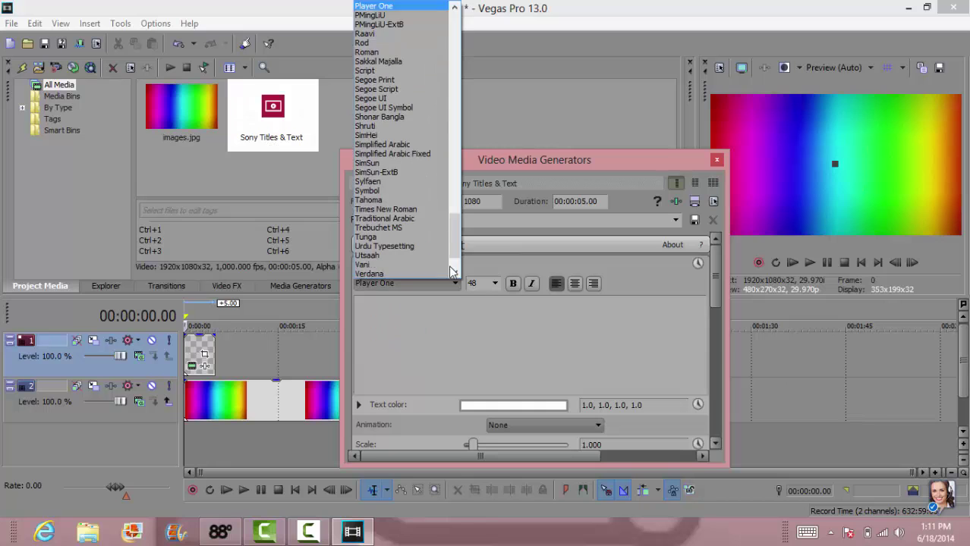
left_click_drag(453, 232, 448, 161)
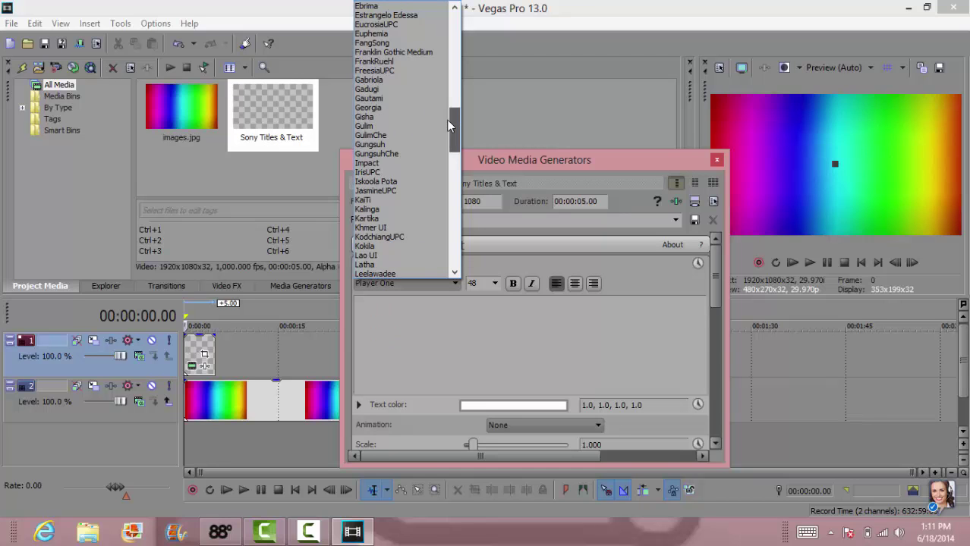
left_click_drag(449, 125, 460, 246)
left_click(416, 424)
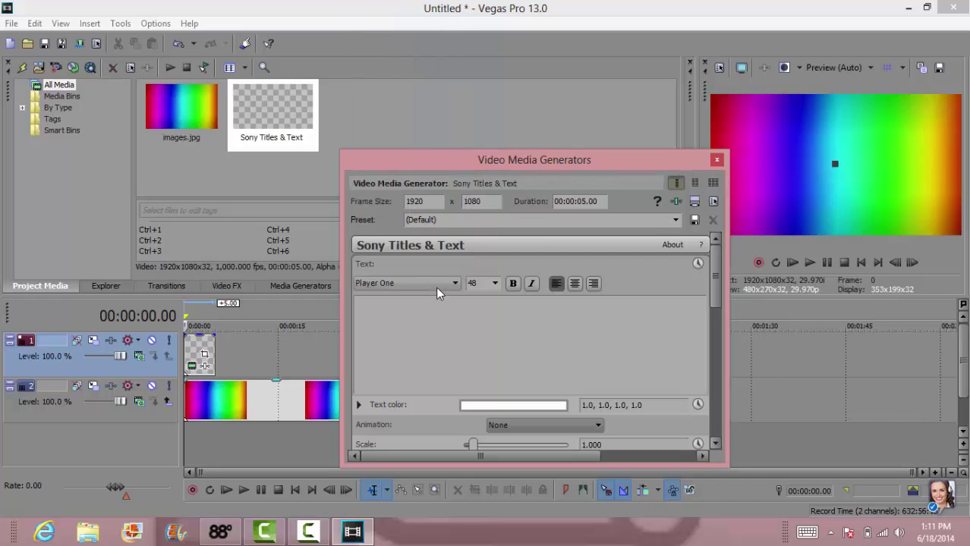
left_click(437, 288)
left_click_drag(455, 235, 455, 99)
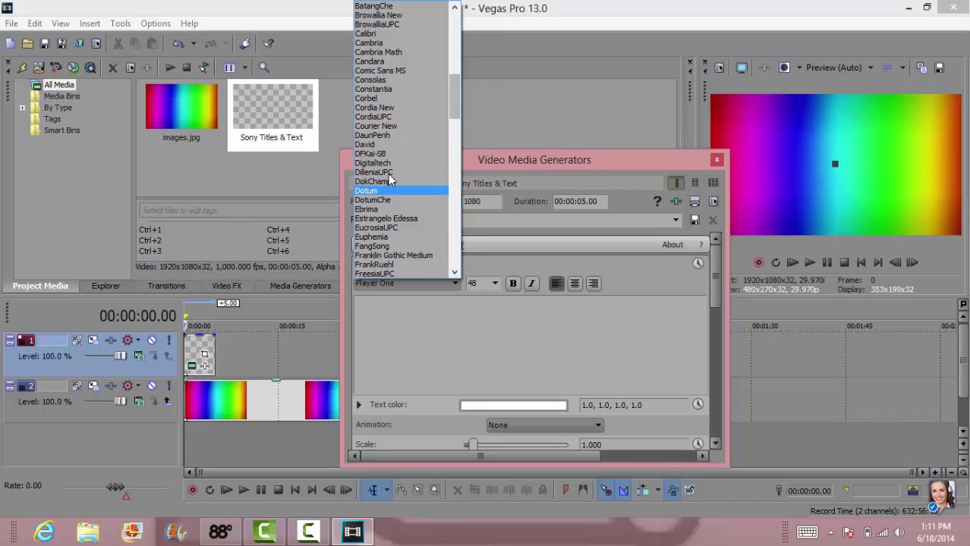
left_click(372, 163)
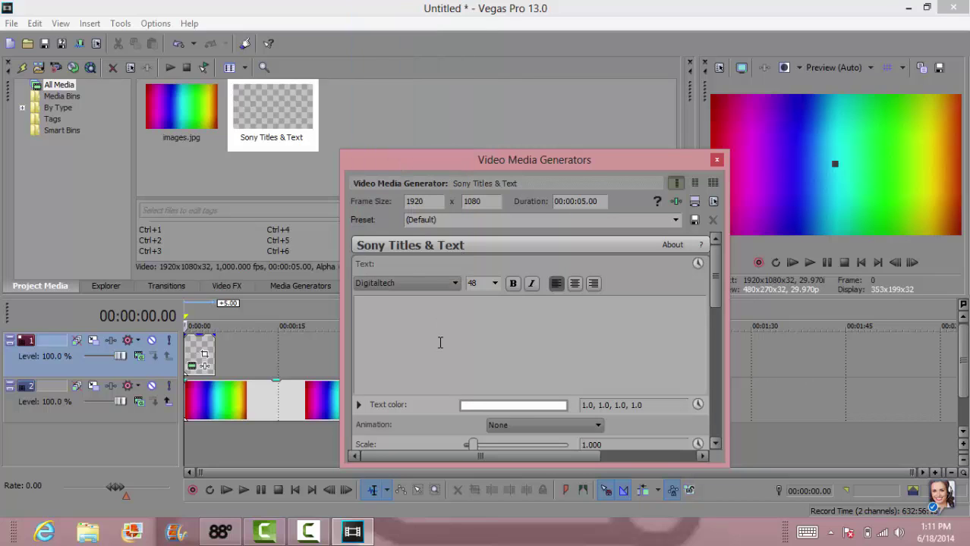
Type 'GTA' in Digitaltech, move it in the preview, then erase the text.
type("GTA")
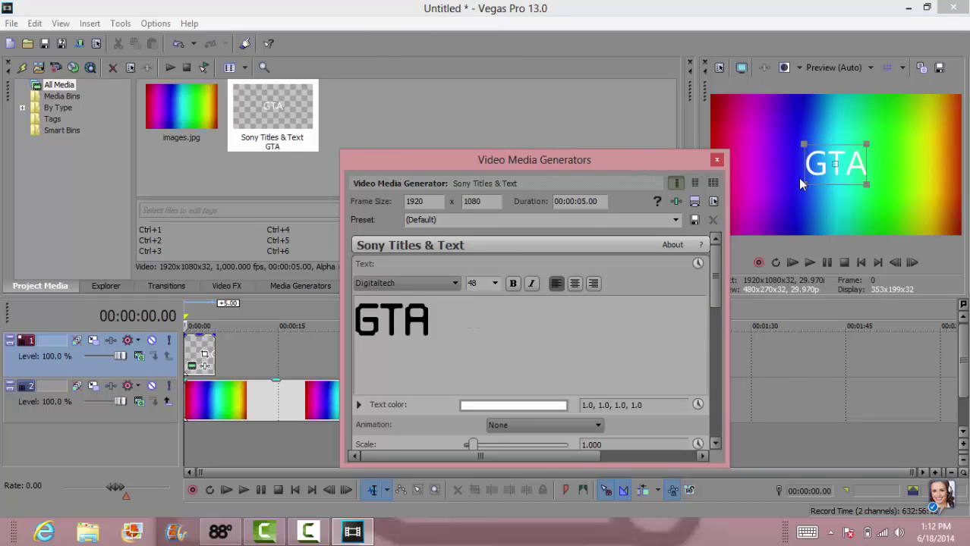
left_click_drag(803, 183, 830, 172)
left_click(446, 336)
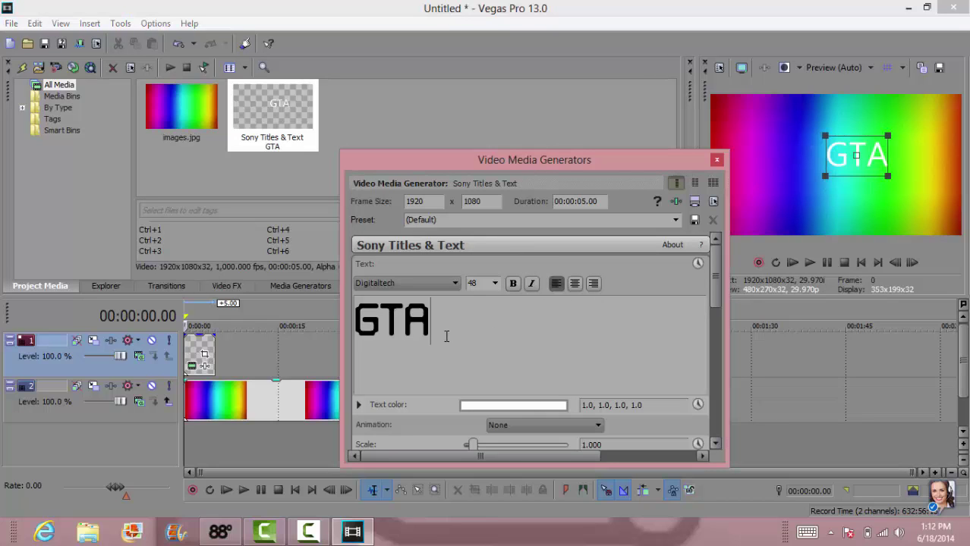
key("BackSpace")
key("BackSpace")
key("BackSpace")
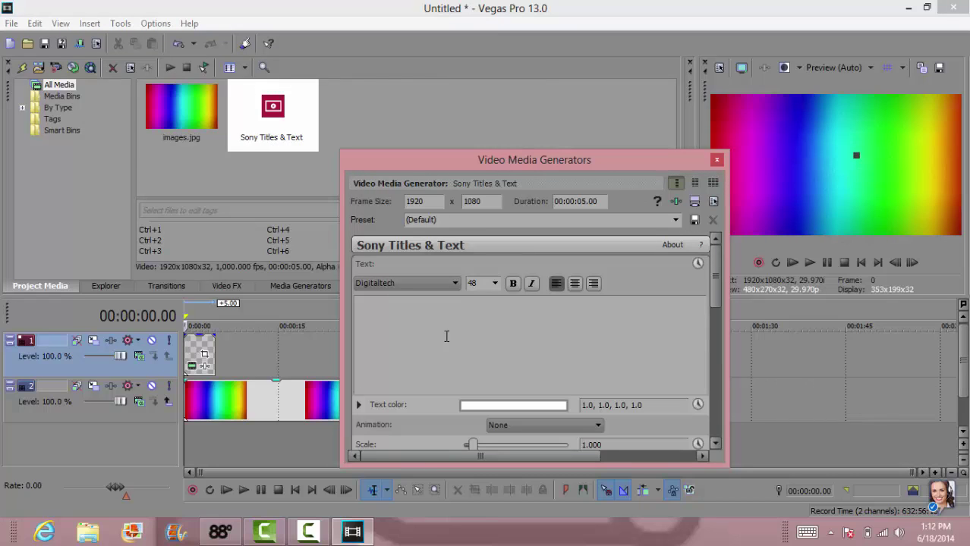
type("gt")
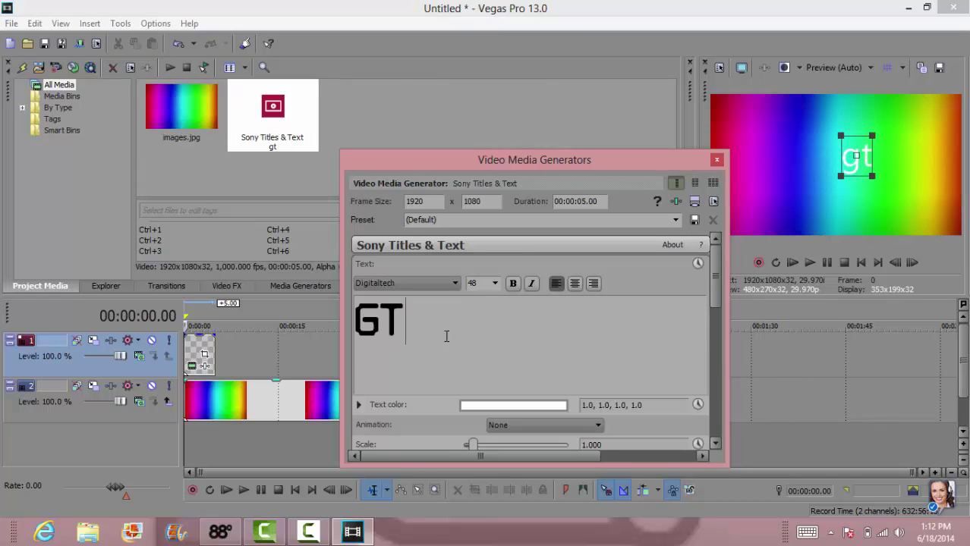
key("BackSpace")
key("BackSpace")
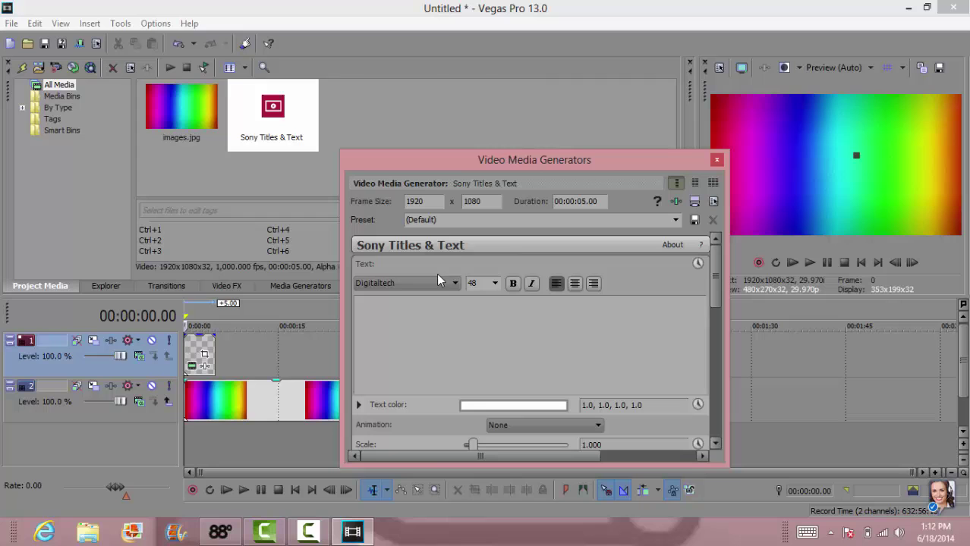
Switch to Zian and type 'GTA V' with 'FUNNY MOMENT' on a second line.
left_click(438, 282)
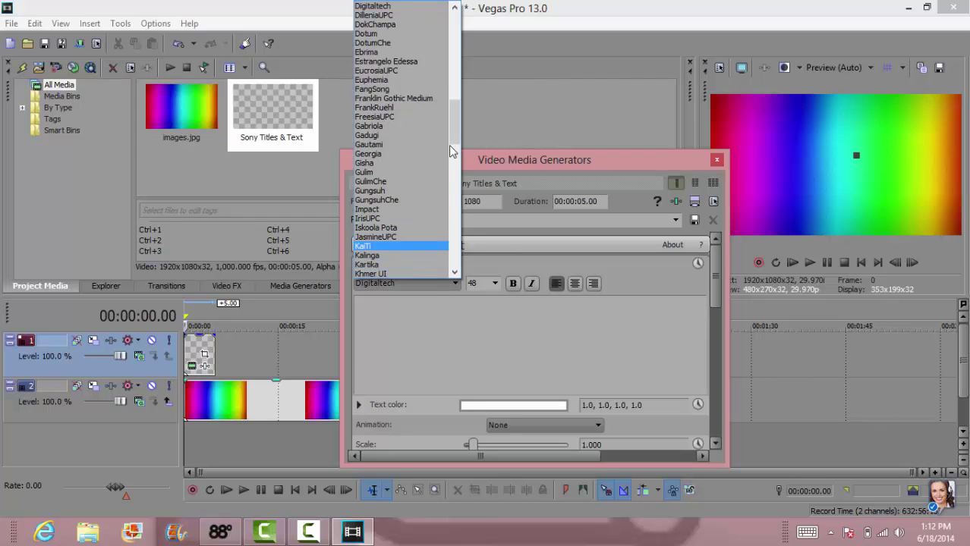
scroll(442, 190, "down", 1)
scroll(442, 190, "down", 15)
left_click(415, 269)
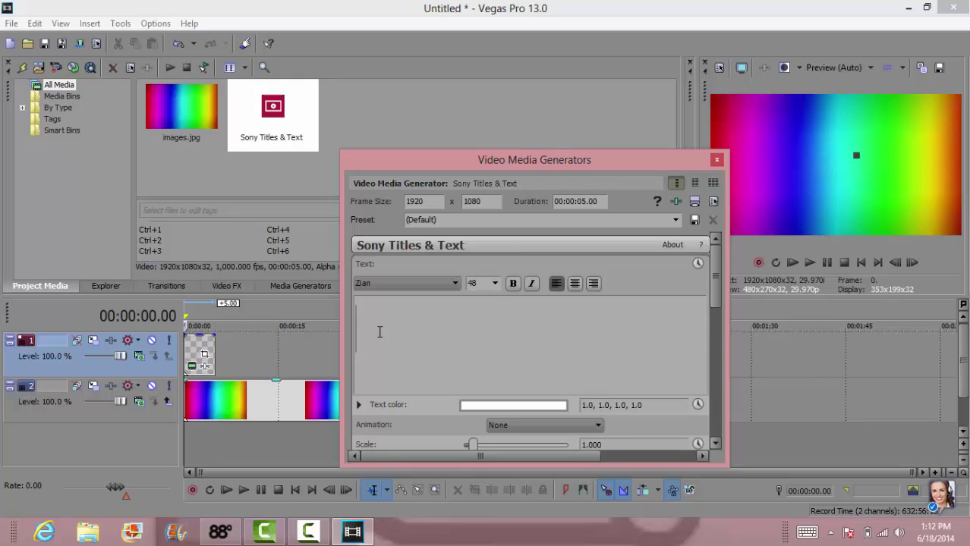
type("gtav")
key("BackSpace")
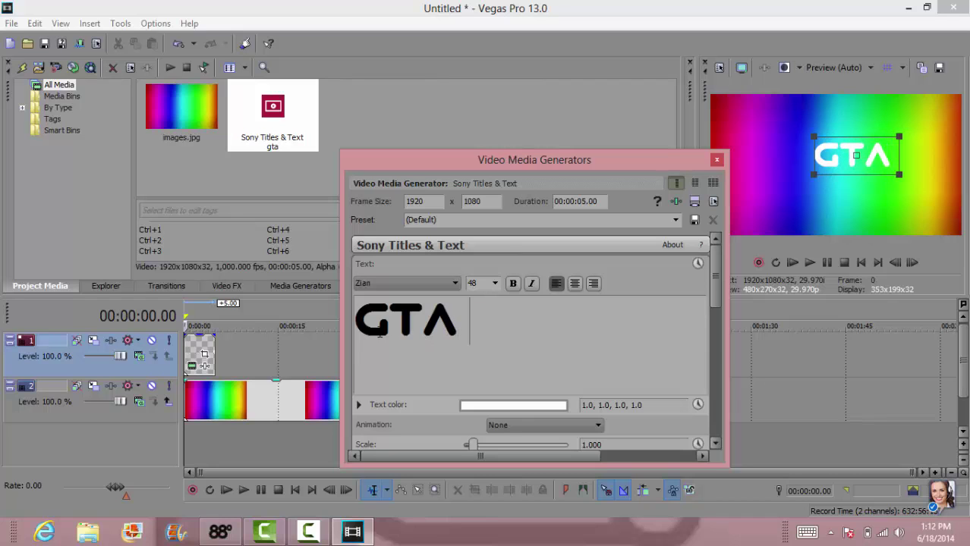
type("v")
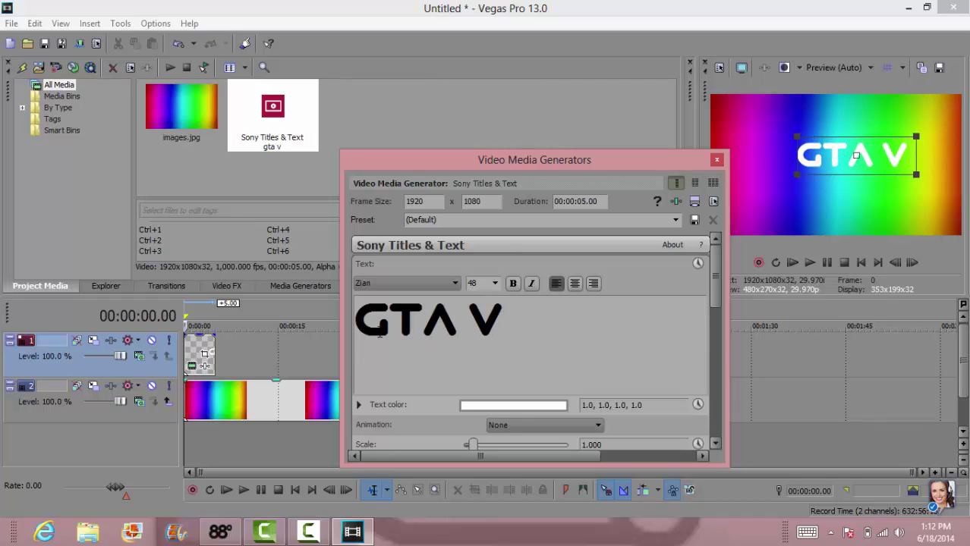
type(" funny")
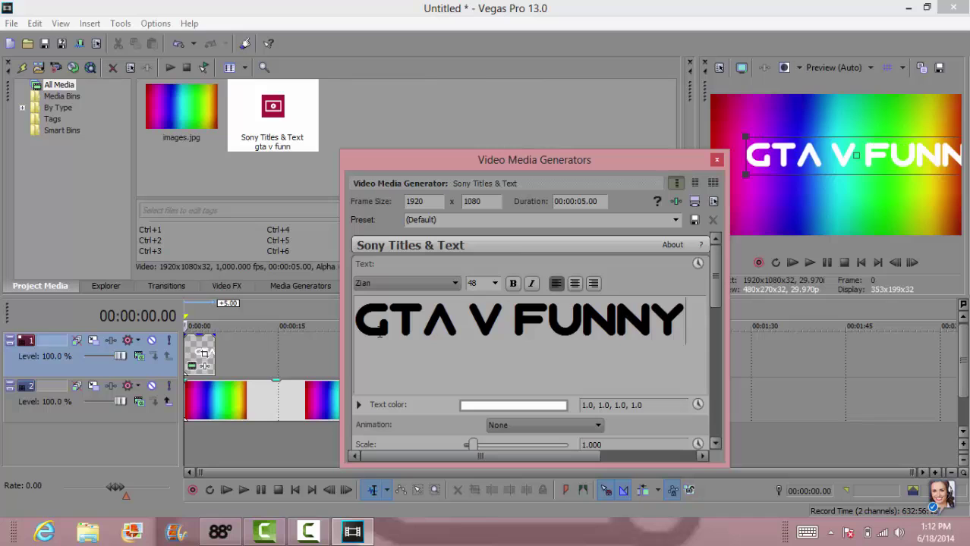
key("BackSpace")
key("BackSpace")
key("BackSpace")
key("BackSpace")
key("BackSpace")
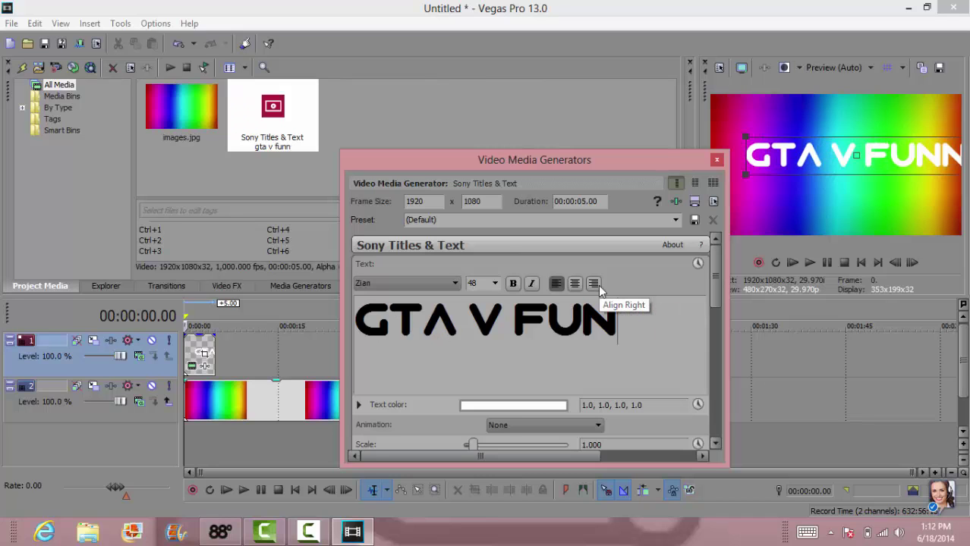
key("Return")
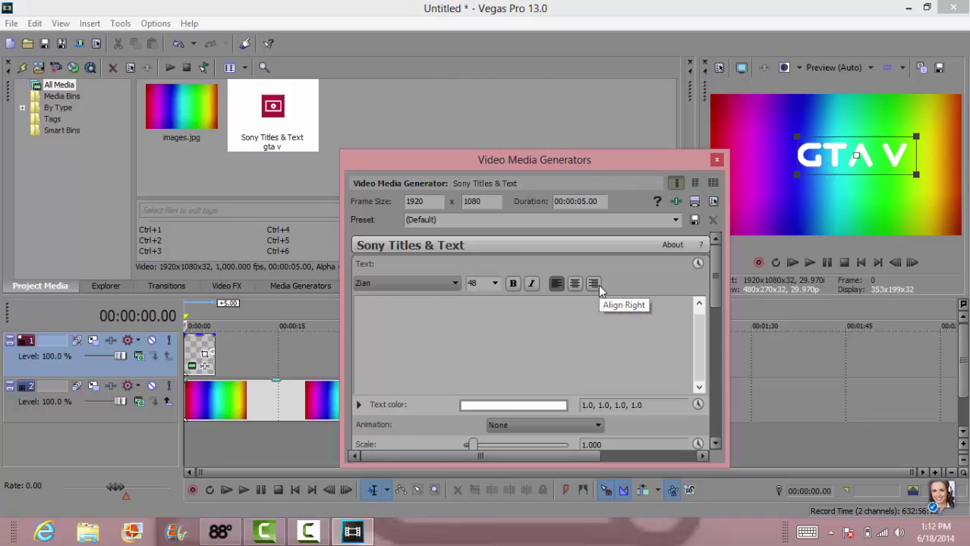
type("fy")
key("BackSpace")
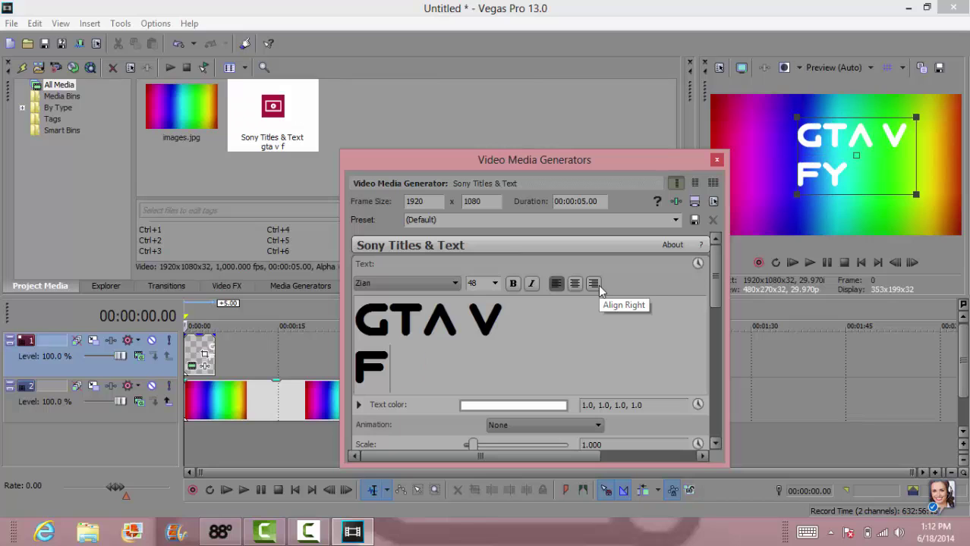
type("unny m")
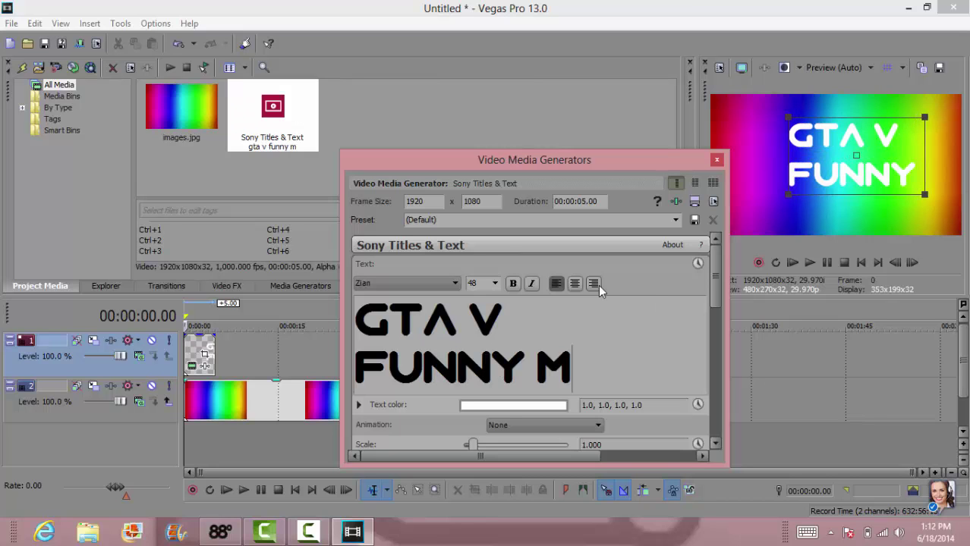
type("oment")
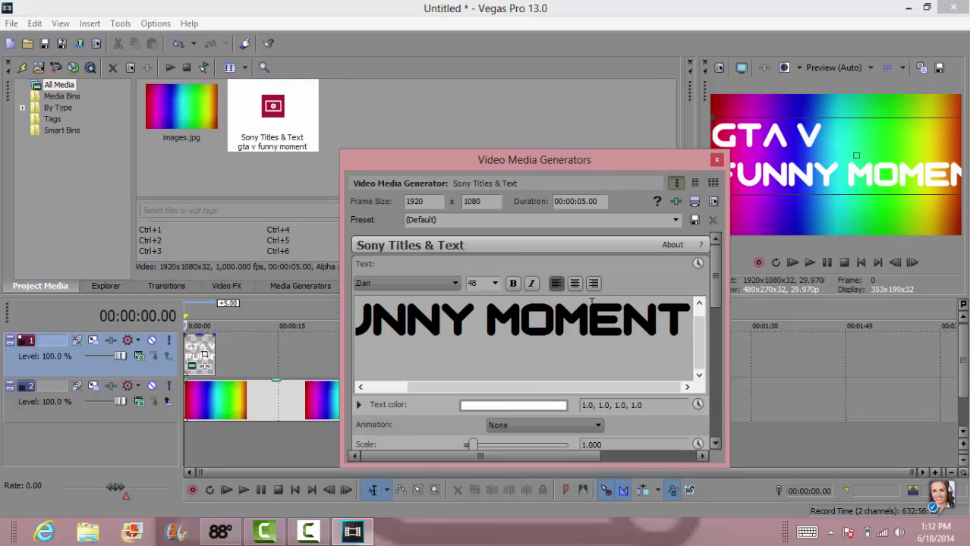
Shrink the GTA V / FUNNY MOMENT title, move it to the upper-left, and close the generator.
left_click_drag(696, 340, 696, 316)
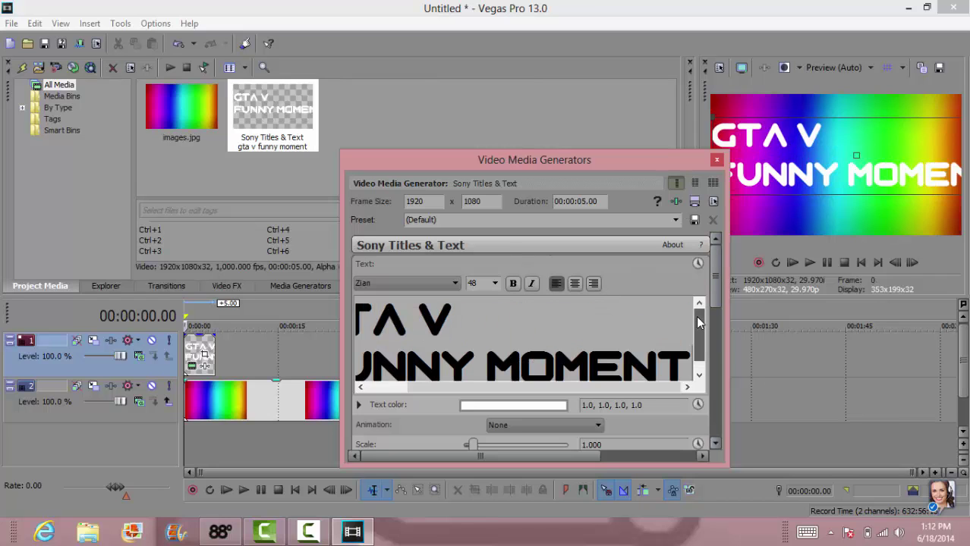
left_click_drag(684, 163, 690, 288)
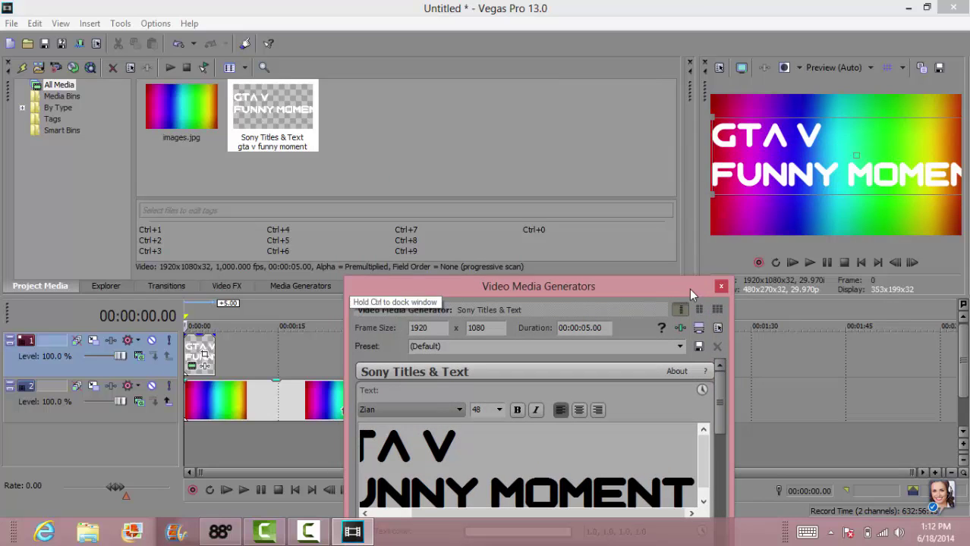
left_click_drag(819, 161, 745, 169)
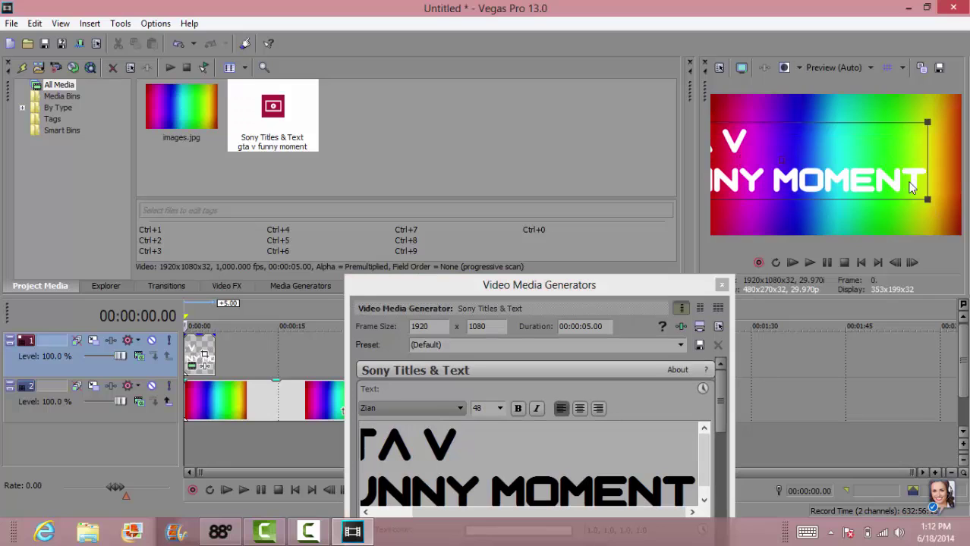
left_click_drag(930, 207, 859, 138)
left_click_drag(679, 284, 636, 110)
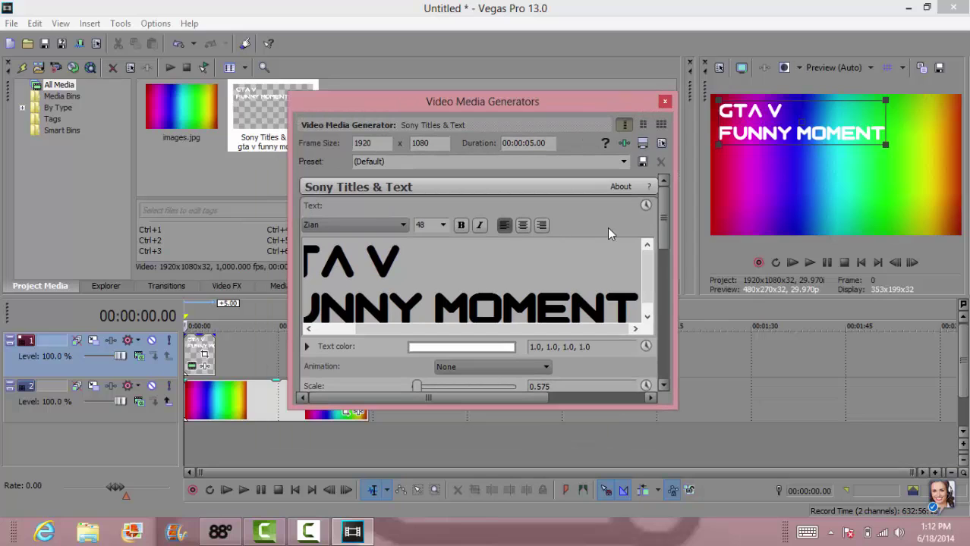
left_click(658, 100)
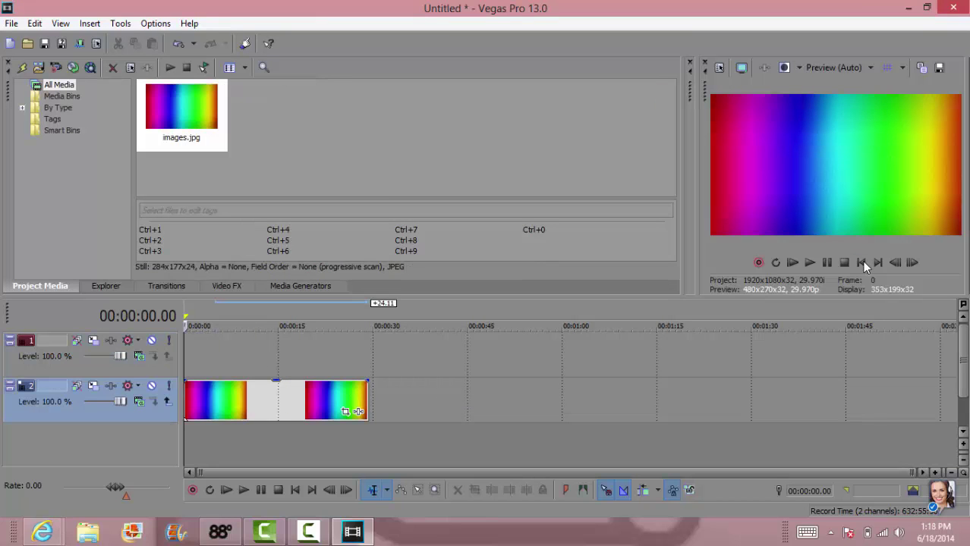
Return to the timeline start and import gtav_logo_transparent.png into the project media.
right_click(204, 361)
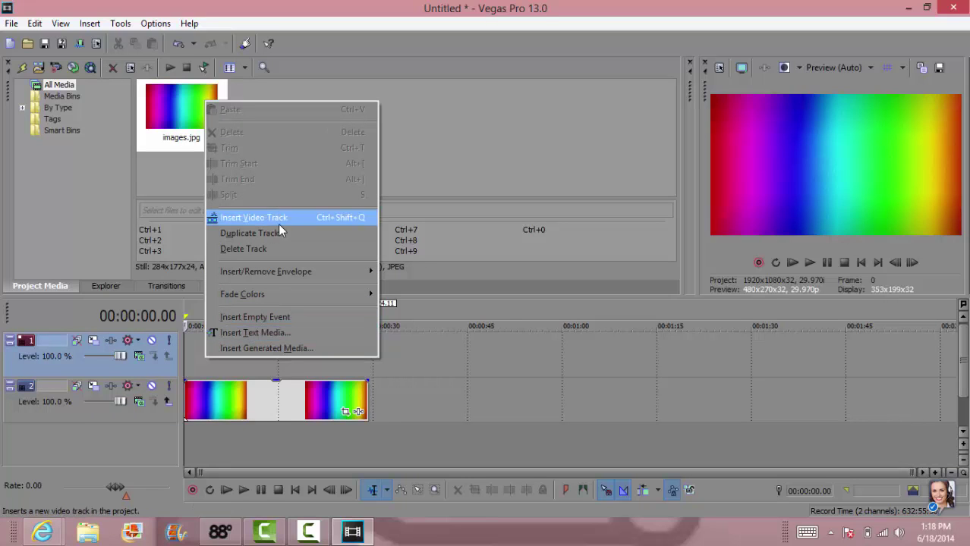
left_click(437, 371)
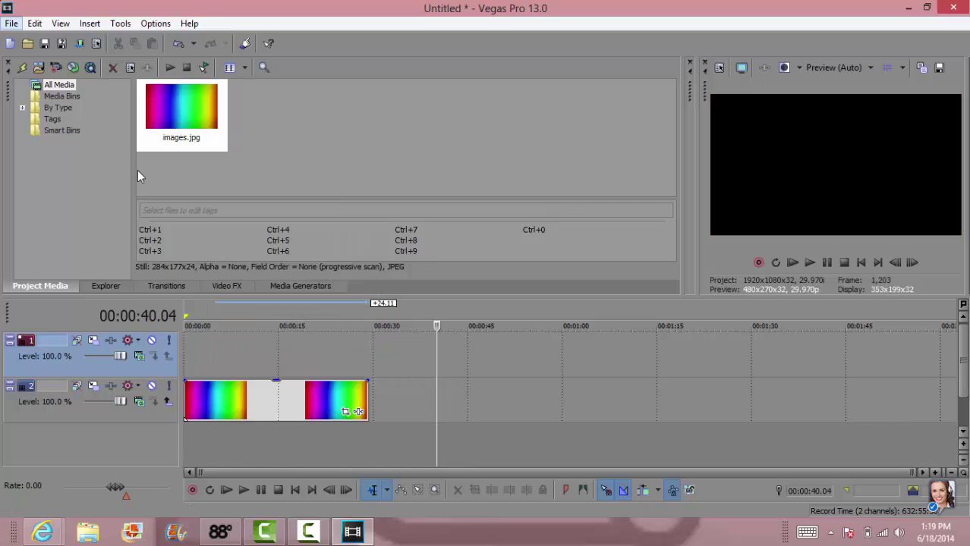
left_click(861, 262)
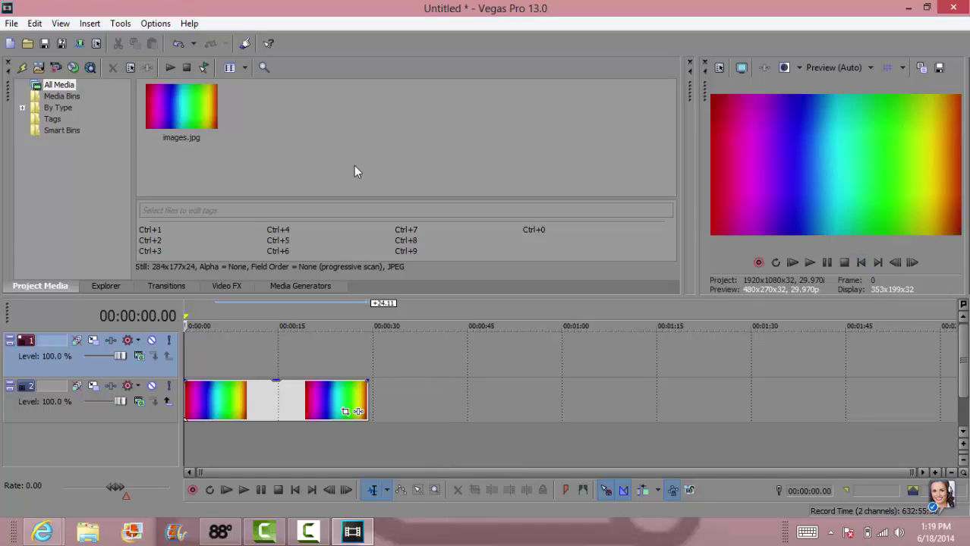
left_click(12, 25)
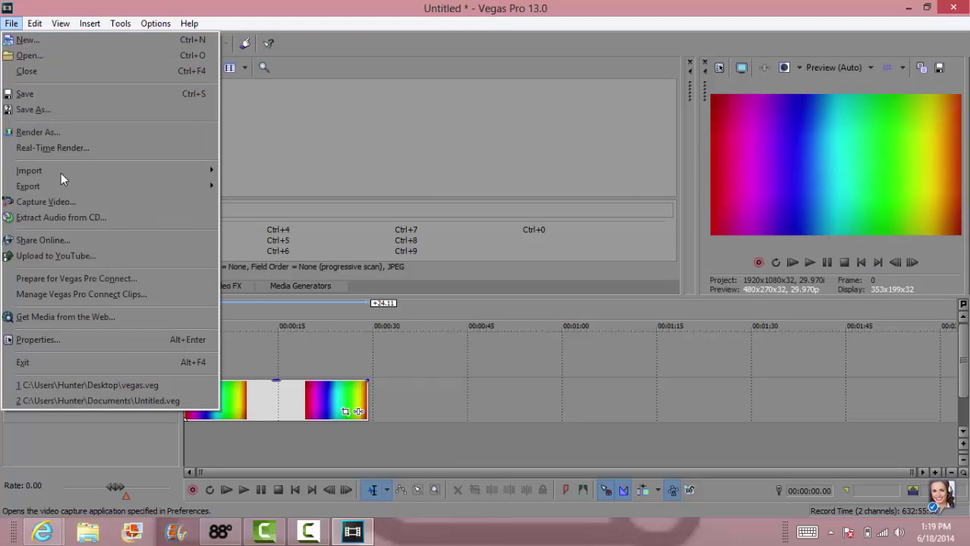
mouse_move(101, 172)
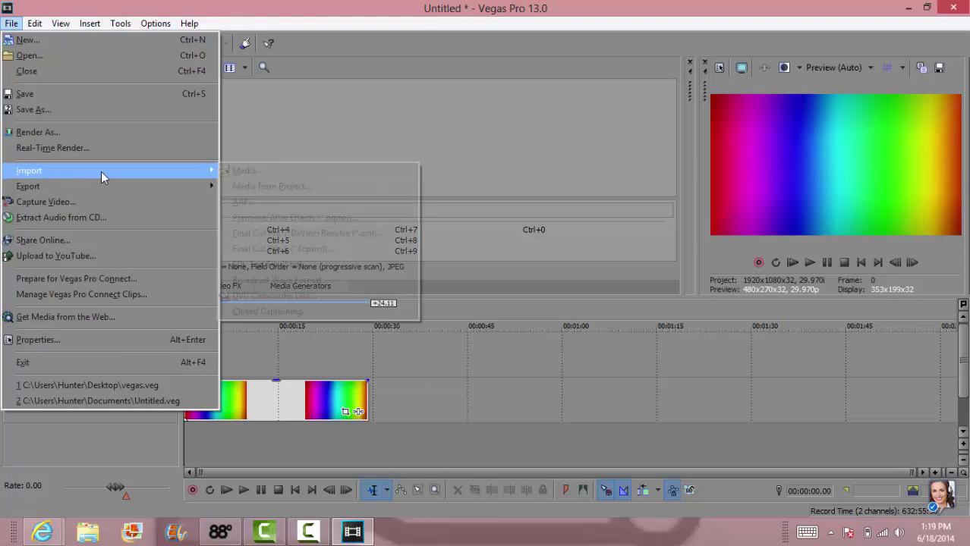
left_click(253, 170)
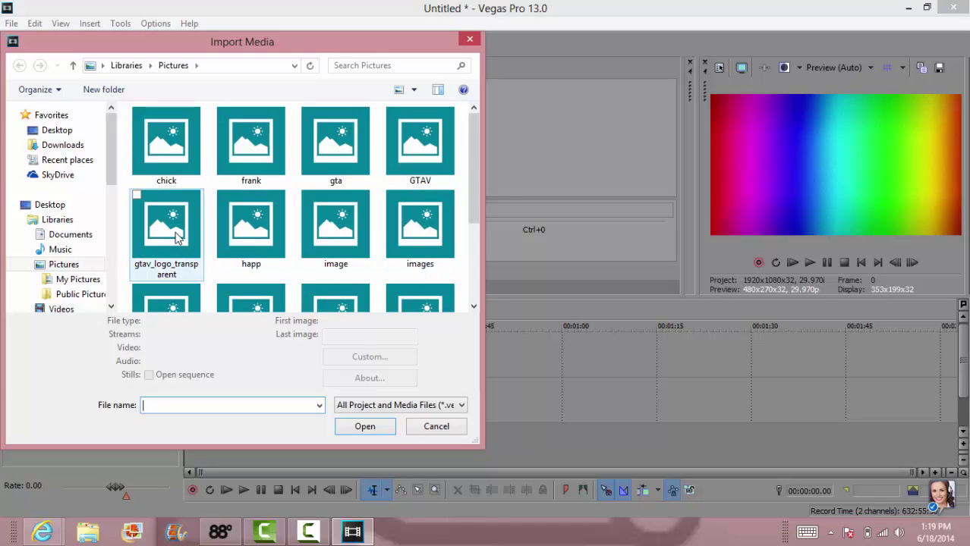
double_click(147, 251)
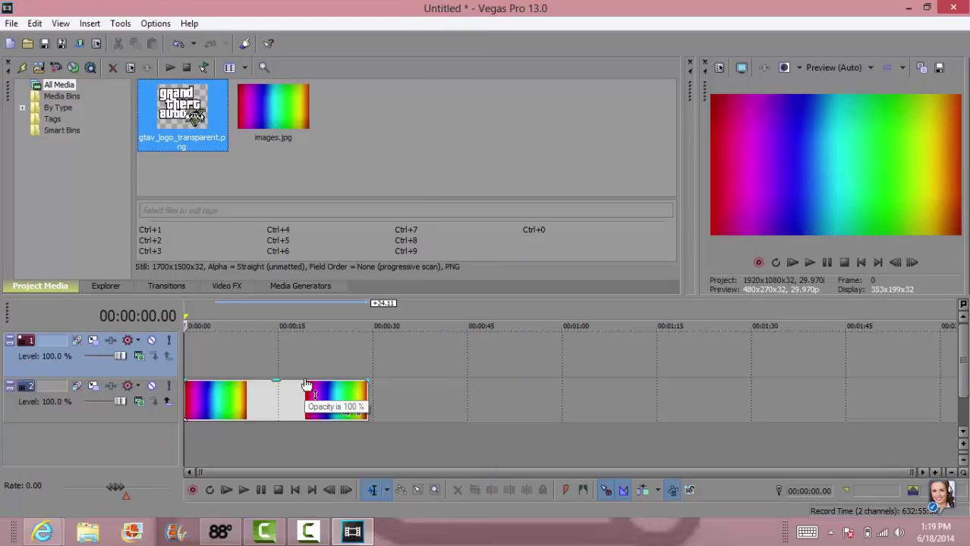
Put the GTA V logo on the top track, extend it to about 0:24, and open Event Pan/Crop.
left_click_drag(176, 121, 200, 369)
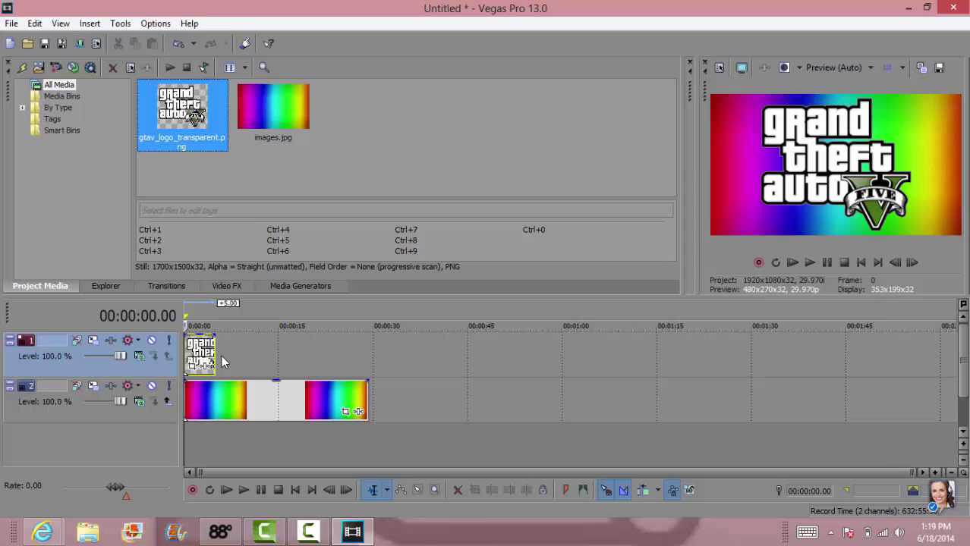
left_click_drag(214, 353, 367, 362)
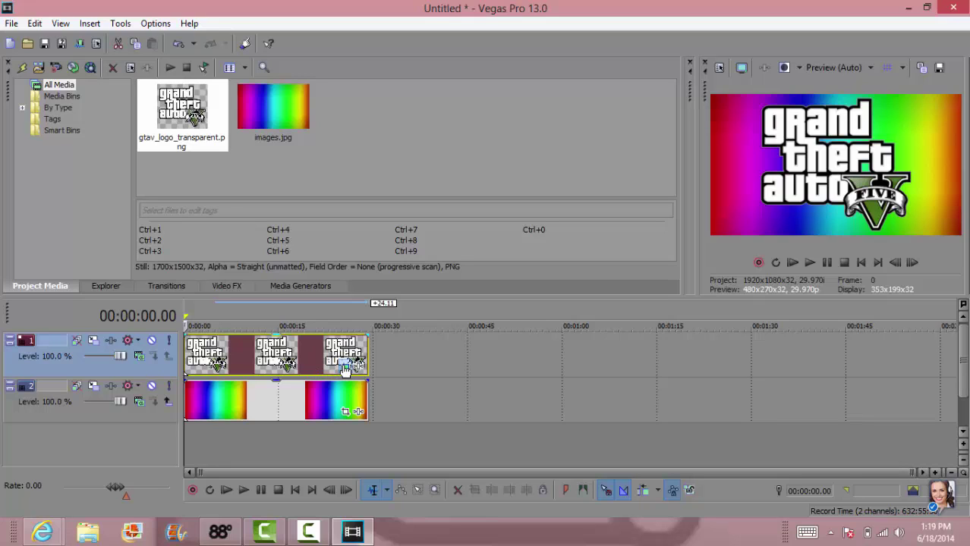
left_click(345, 368)
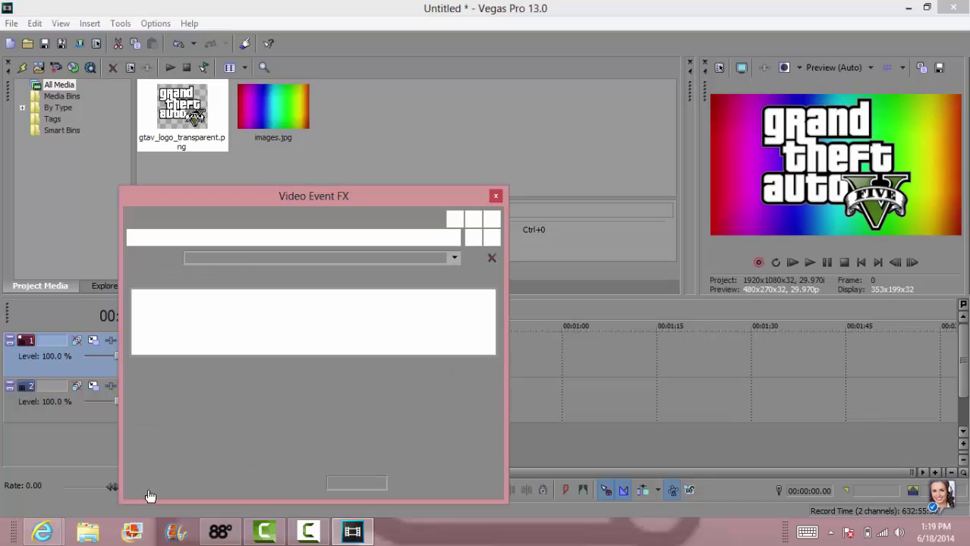
Bring the thegtaplace.com browser window forward and go back to the GTA logo image page.
mouse_move(39, 536)
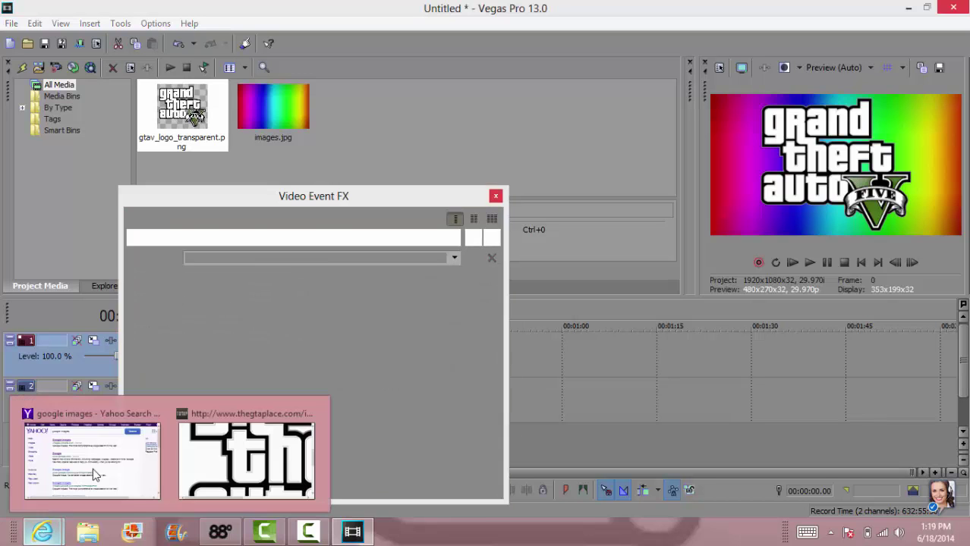
left_click(267, 445)
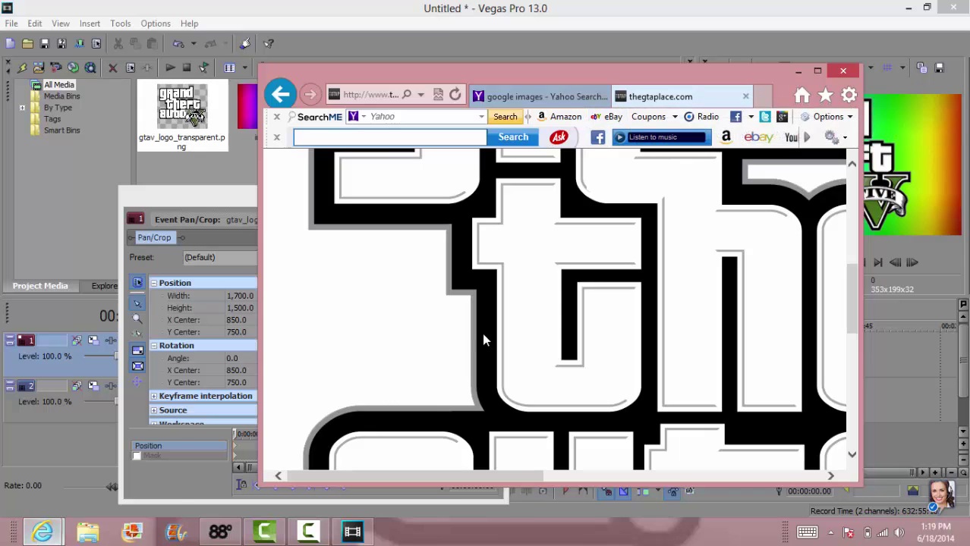
left_click(279, 93)
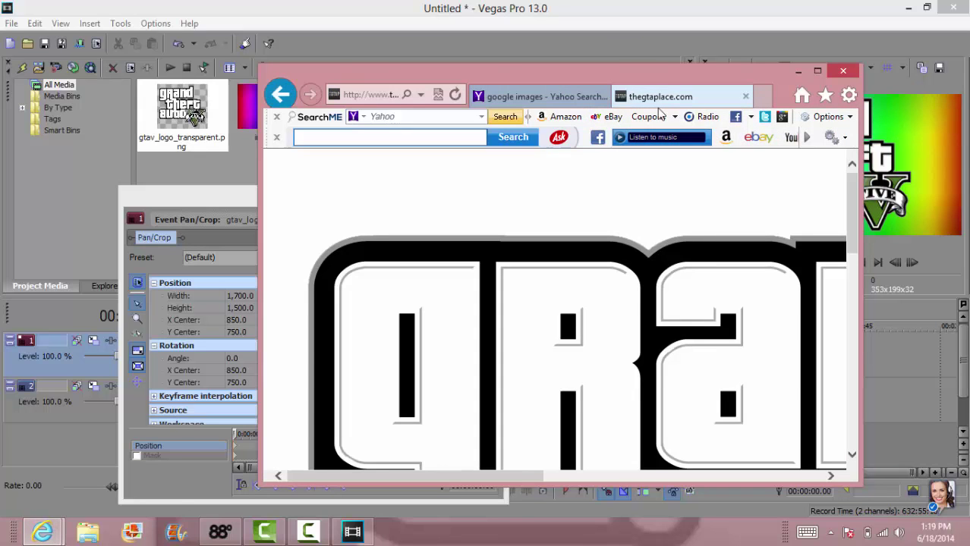
Copy the logo image page's web address and switch to the Yahoo 'google images' results.
left_click(381, 94)
double_click(381, 94)
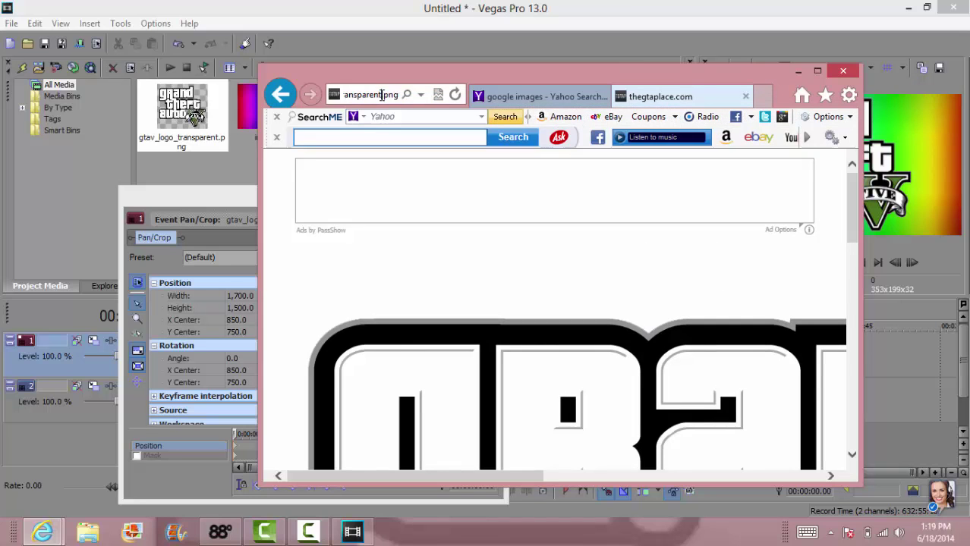
left_click(382, 94)
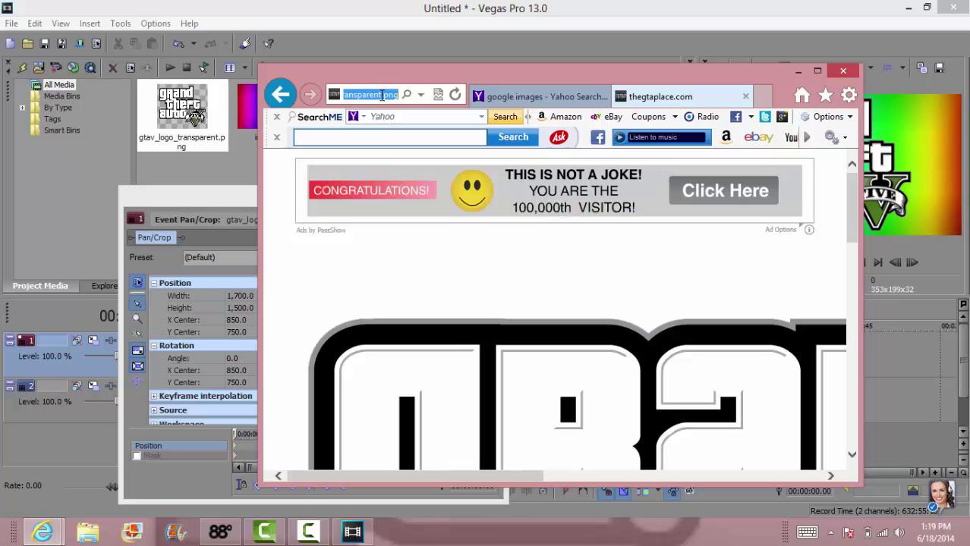
right_click(382, 94)
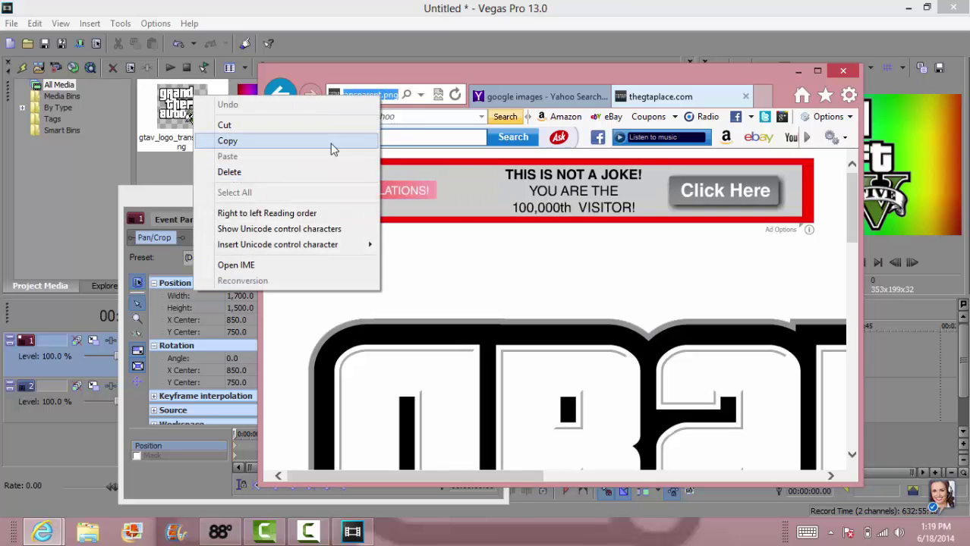
left_click(330, 141)
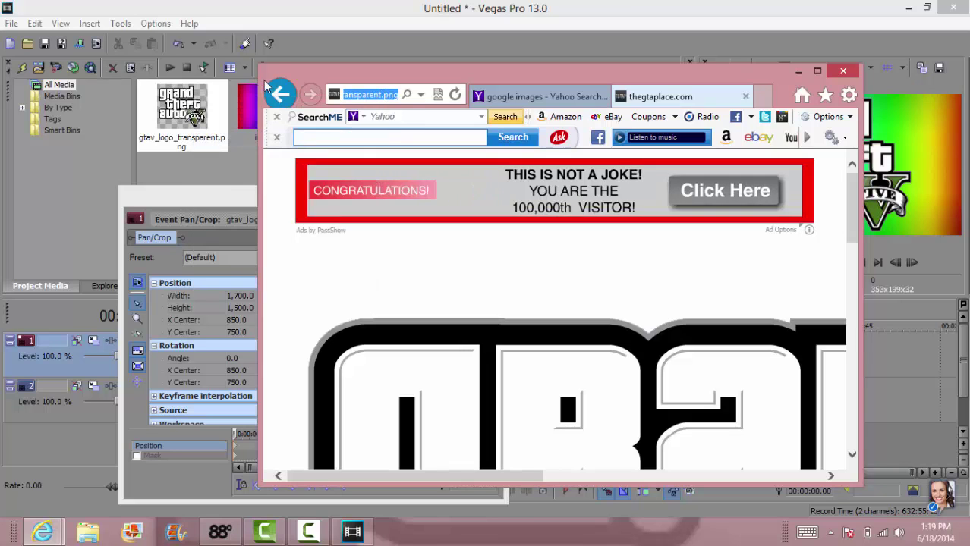
left_click(570, 98)
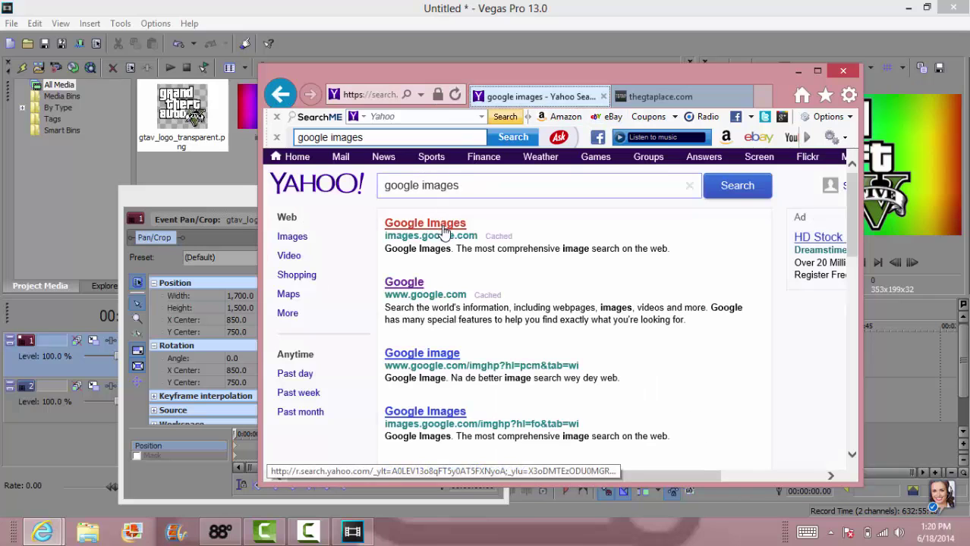
Back in Vegas, enlarge the logo's pan/crop frame to shrink the GTA V logo and shift it upward.
left_click(800, 71)
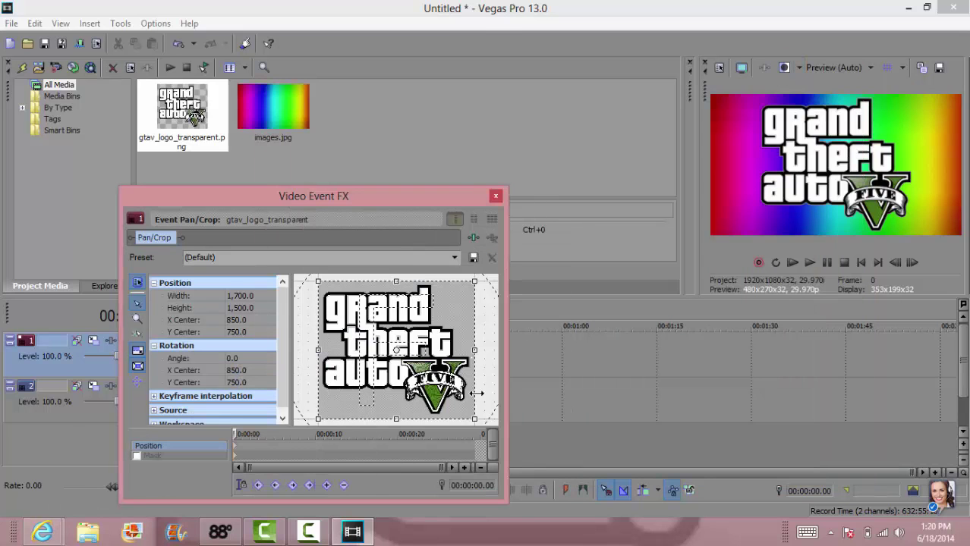
scroll(476, 393, "down", 2)
scroll(476, 352, "down", 2)
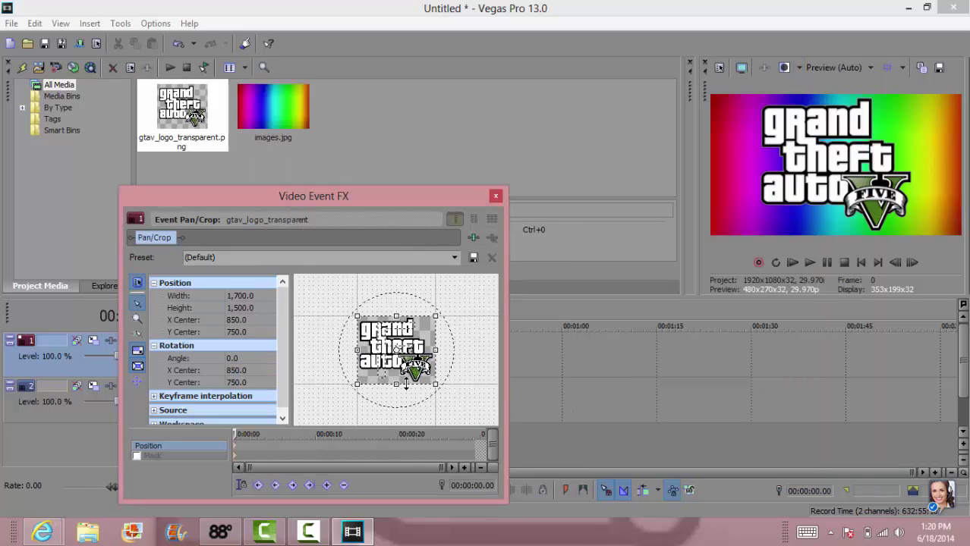
mouse_move(384, 363)
left_mouse_down()
mouse_move(363, 361)
mouse_move(448, 374)
mouse_move(381, 361)
mouse_move(392, 361)
left_mouse_up()
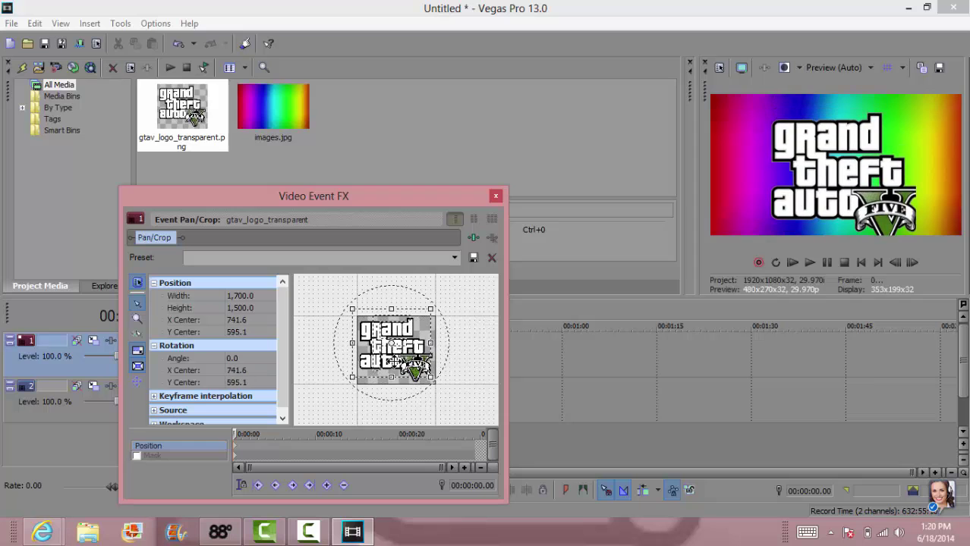
left_click_drag(436, 387, 450, 406)
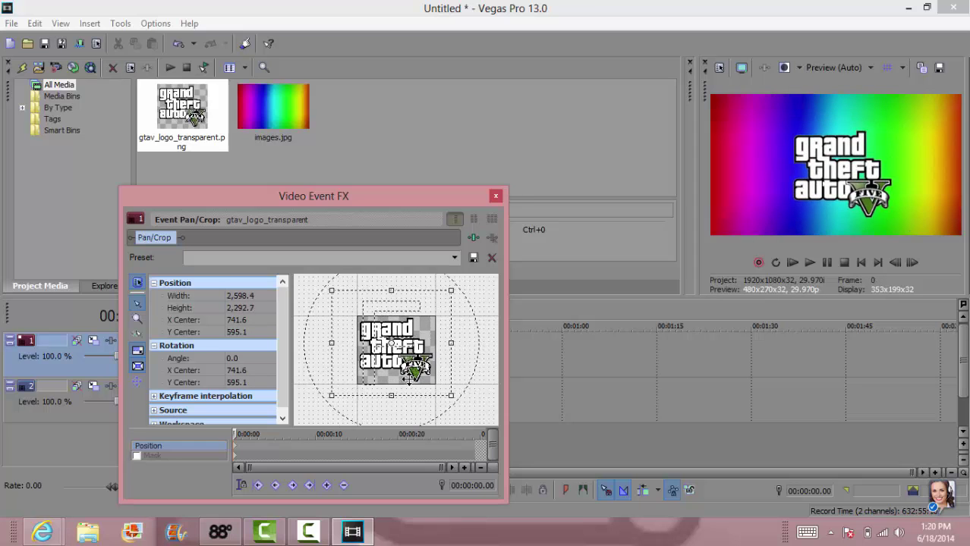
left_click_drag(410, 375, 423, 399)
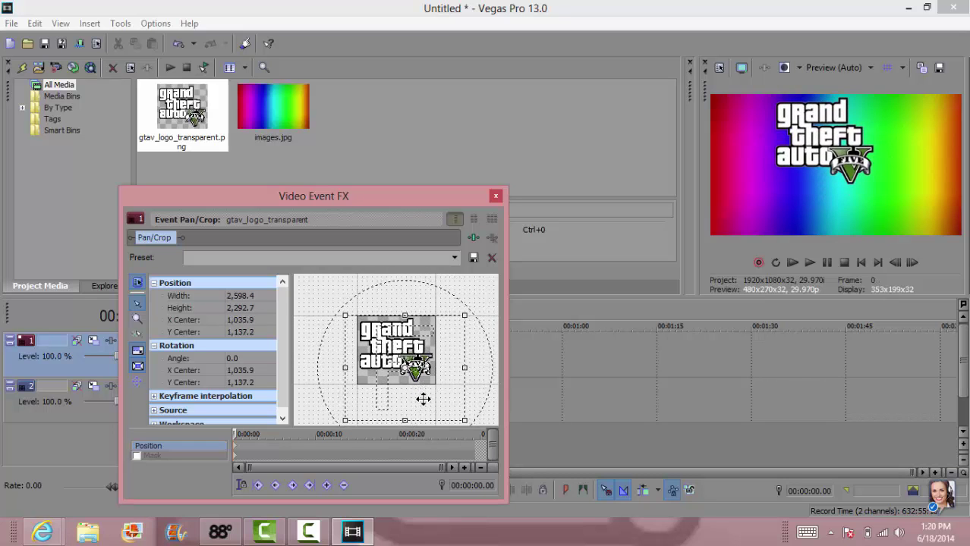
left_click(495, 198)
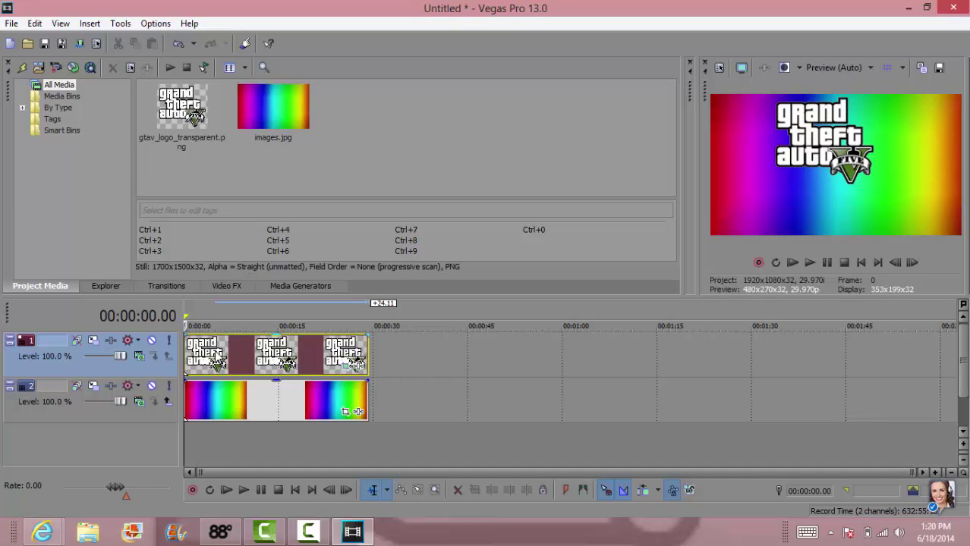
Uncheck Maintain aspect ratio in the logo event's properties so the logo stretches wider.
right_click(217, 361)
left_click(270, 506)
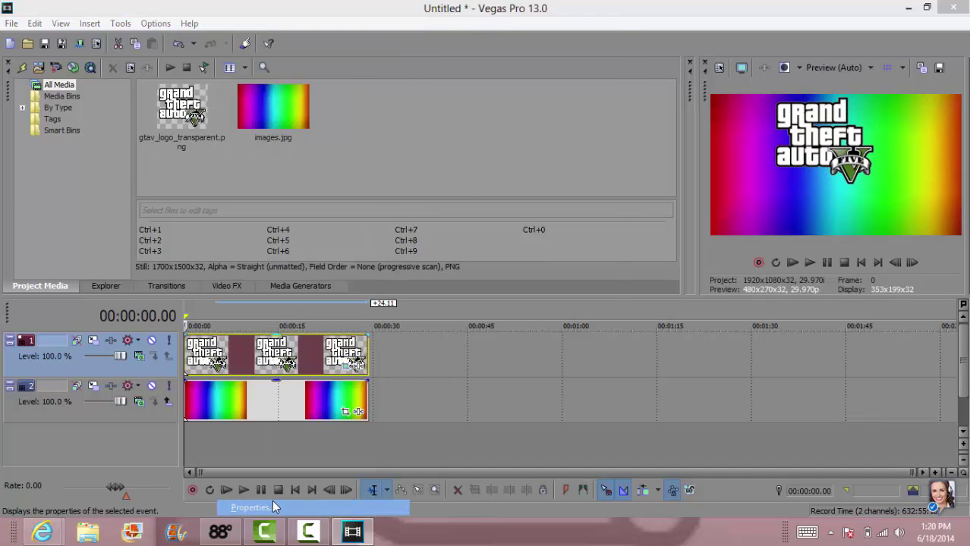
left_click(378, 158)
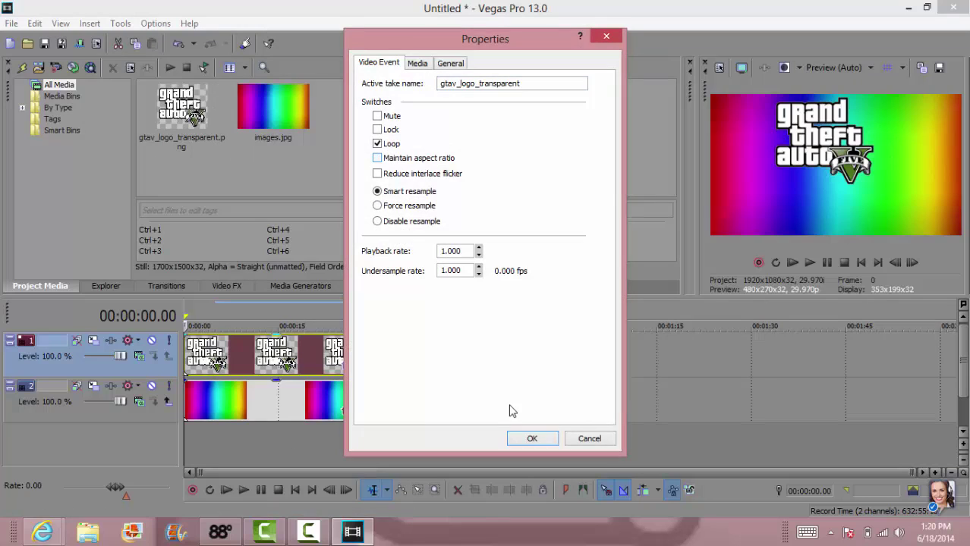
left_click(546, 438)
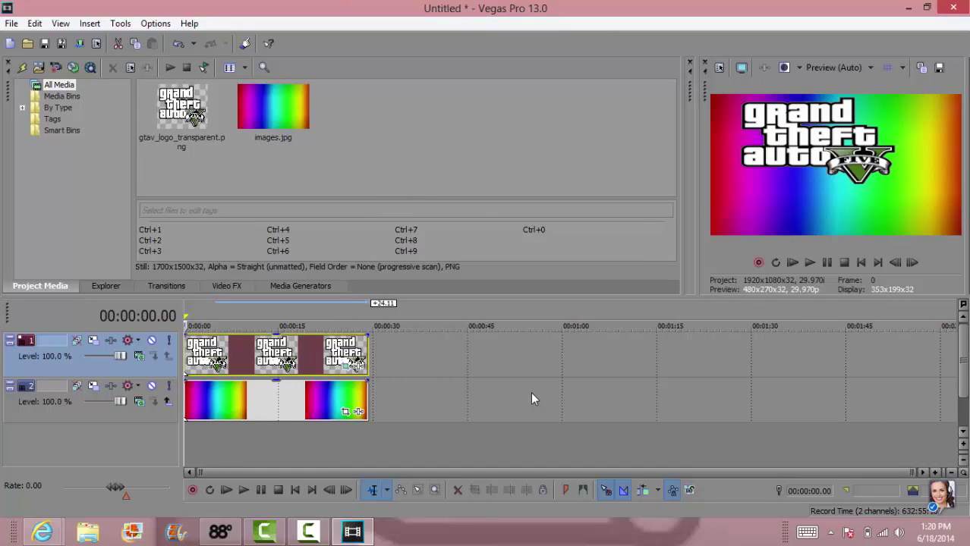
Move and shrink the logo's pan/crop frame so the stretched logo fills the upper left.
left_click(346, 368)
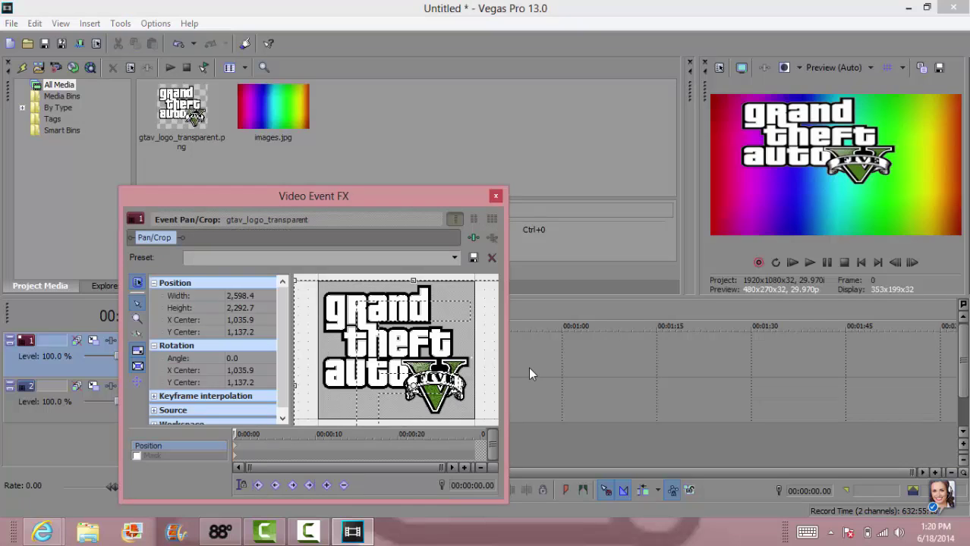
scroll(468, 356, "down", 3)
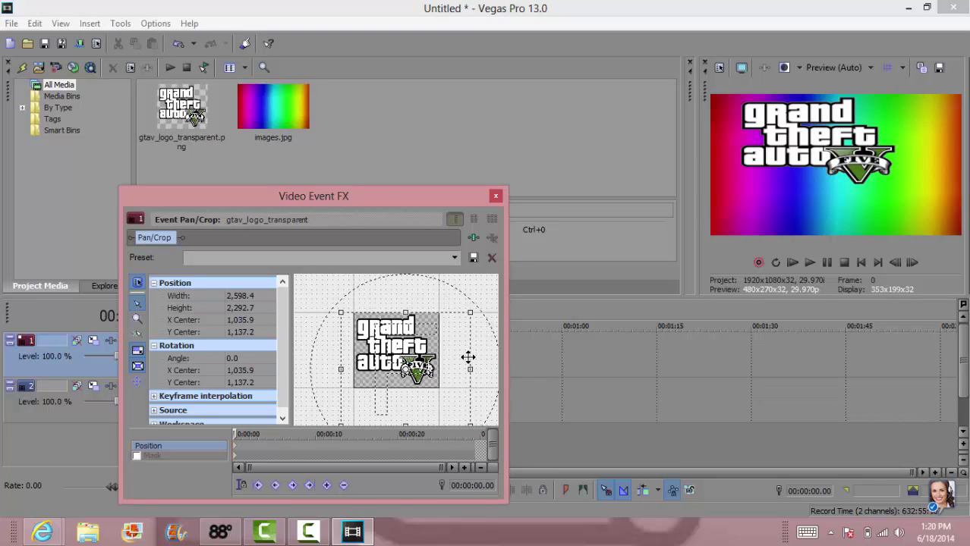
scroll(468, 357, "down", 2)
mouse_move(386, 358)
left_mouse_down()
mouse_move(353, 357)
mouse_move(402, 359)
left_mouse_up()
mouse_move(386, 346)
left_mouse_down()
mouse_move(377, 347)
mouse_move(398, 347)
left_mouse_up()
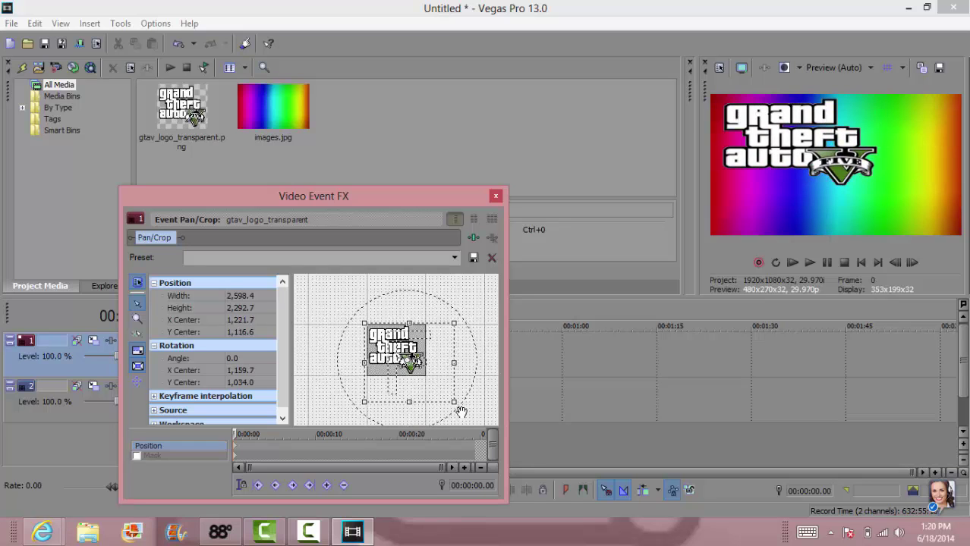
left_click_drag(454, 405, 474, 420)
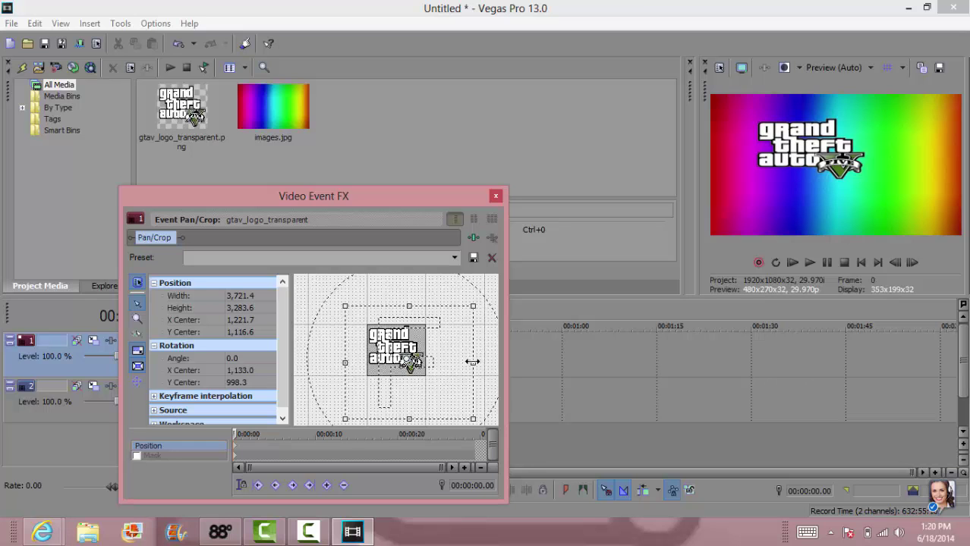
mouse_move(472, 362)
left_mouse_down()
mouse_move(460, 364)
mouse_move(479, 365)
left_mouse_up()
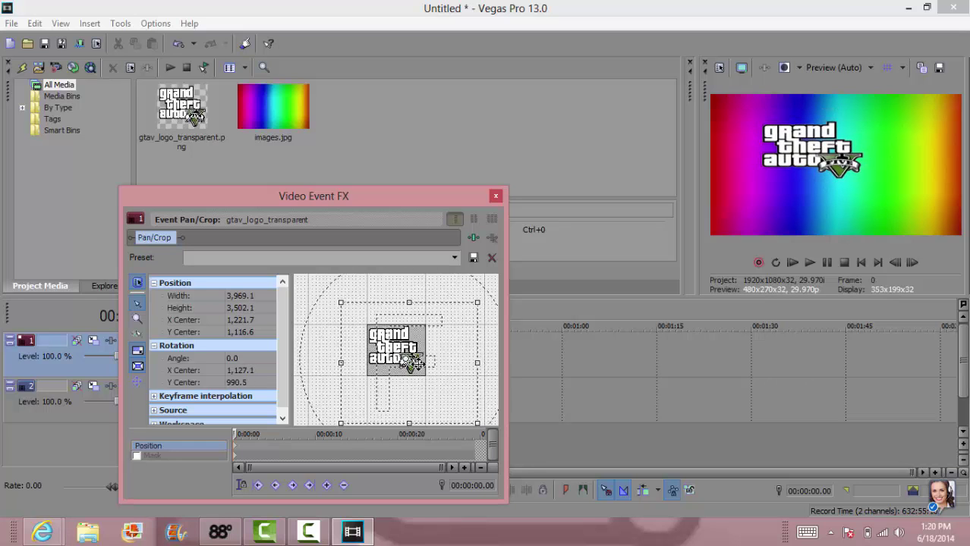
left_click_drag(413, 364, 442, 378)
left_click_drag(367, 317, 422, 341)
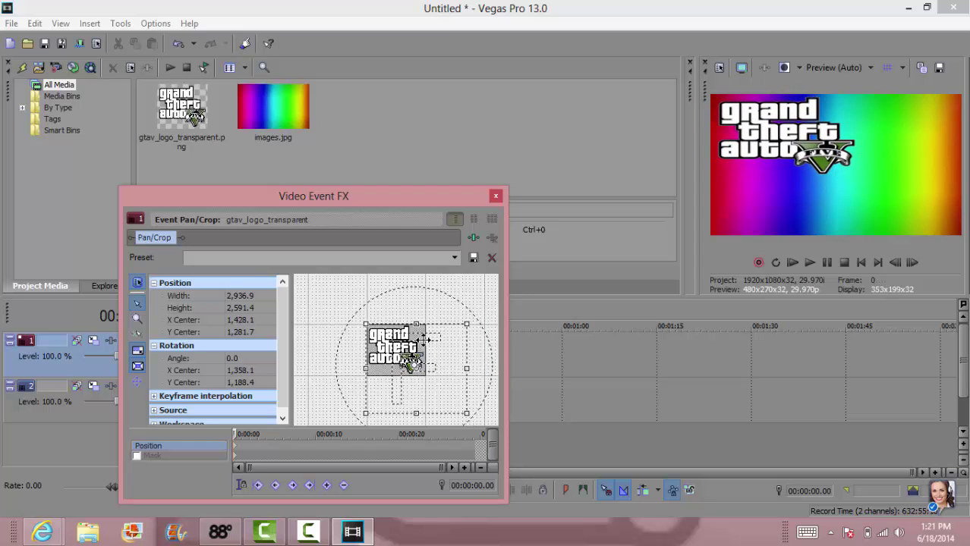
left_click(496, 197)
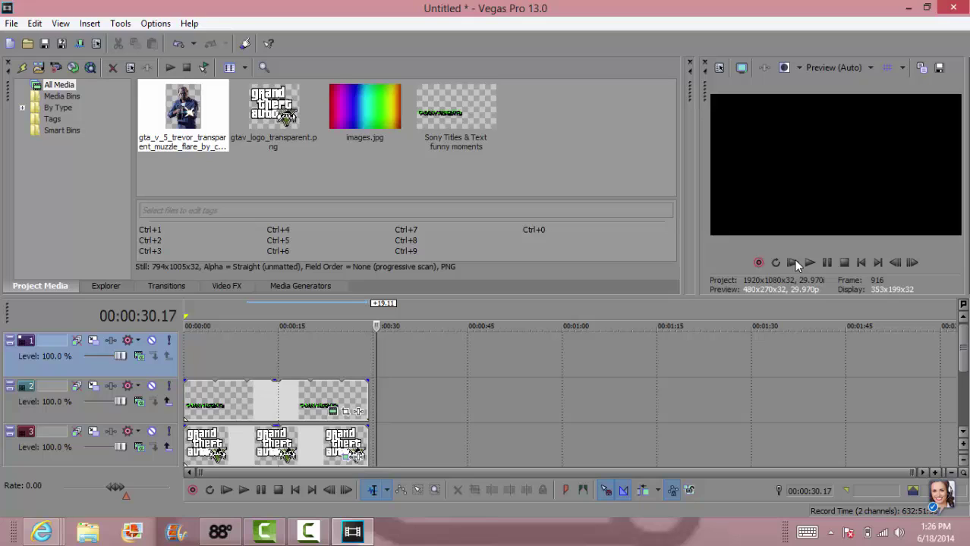
Place the Trevor PNG on track 1 from the start and extend it to about 0:24.
left_click(862, 262)
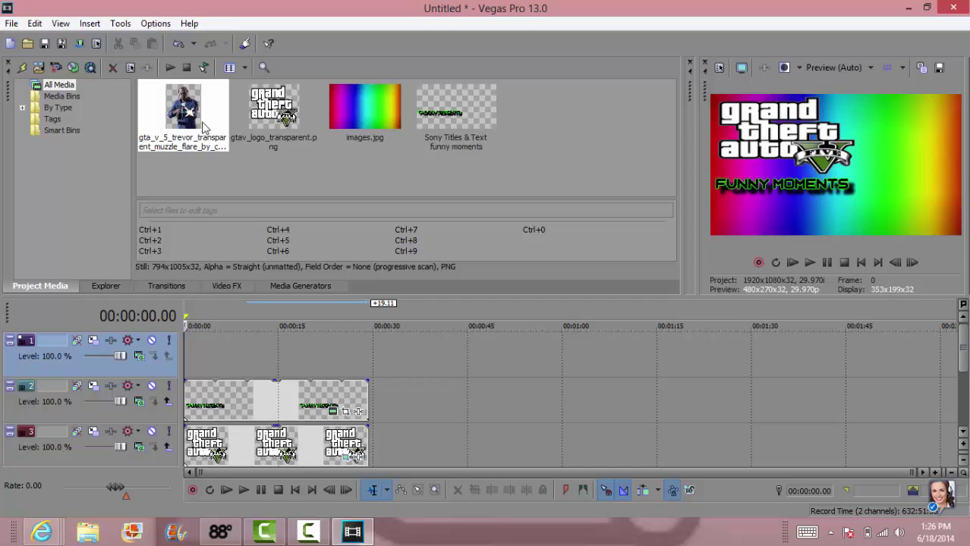
left_click_drag(203, 127, 199, 355)
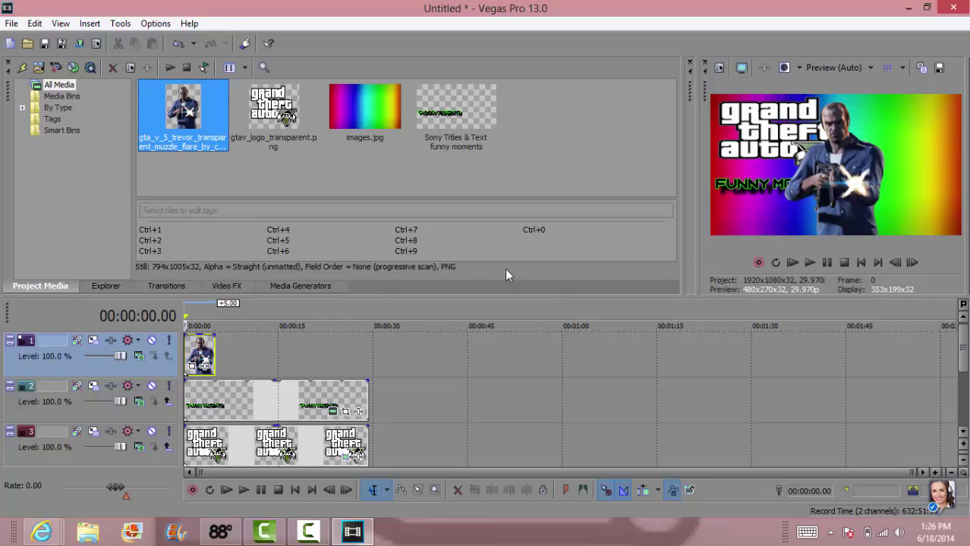
left_click_drag(213, 349, 362, 354)
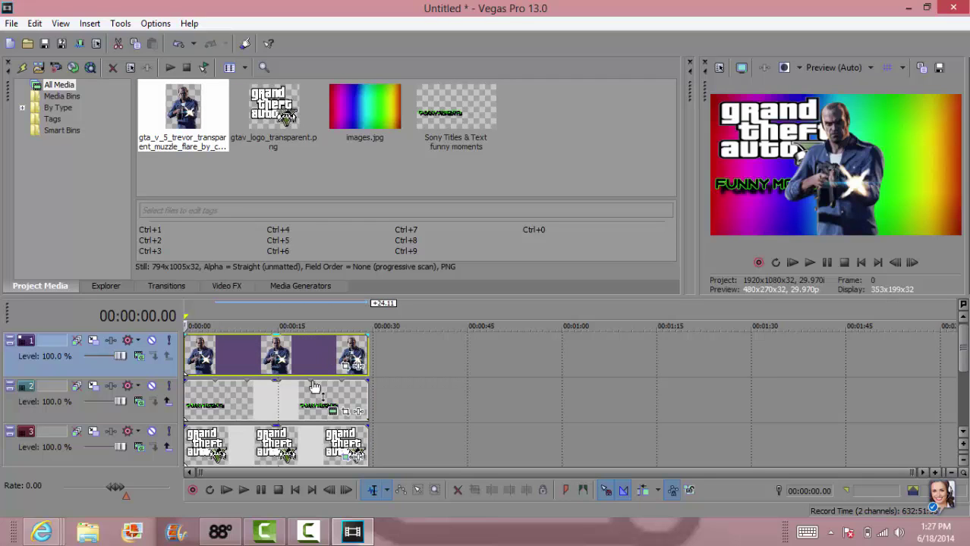
Reposition the Trevor image within its pan/crop frame.
left_click(346, 368)
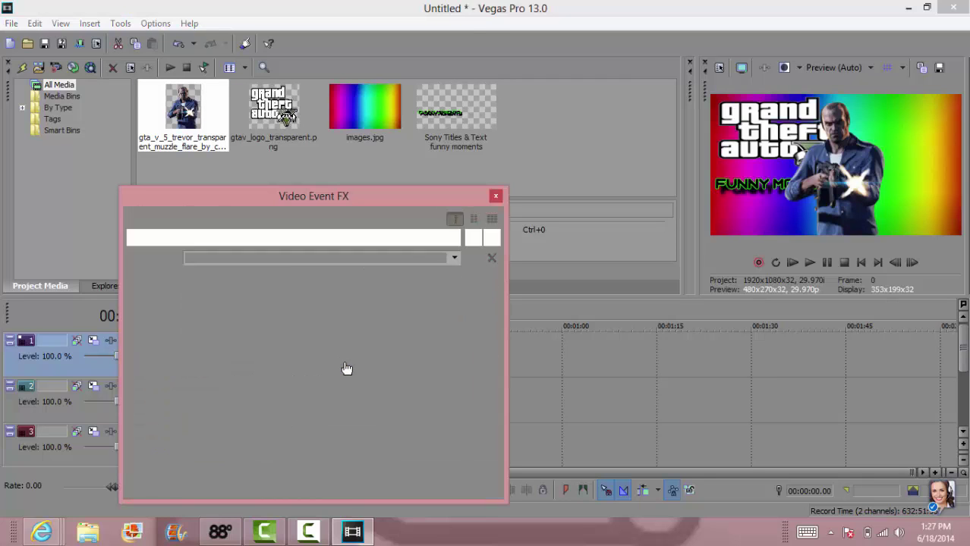
left_click_drag(399, 333, 352, 340)
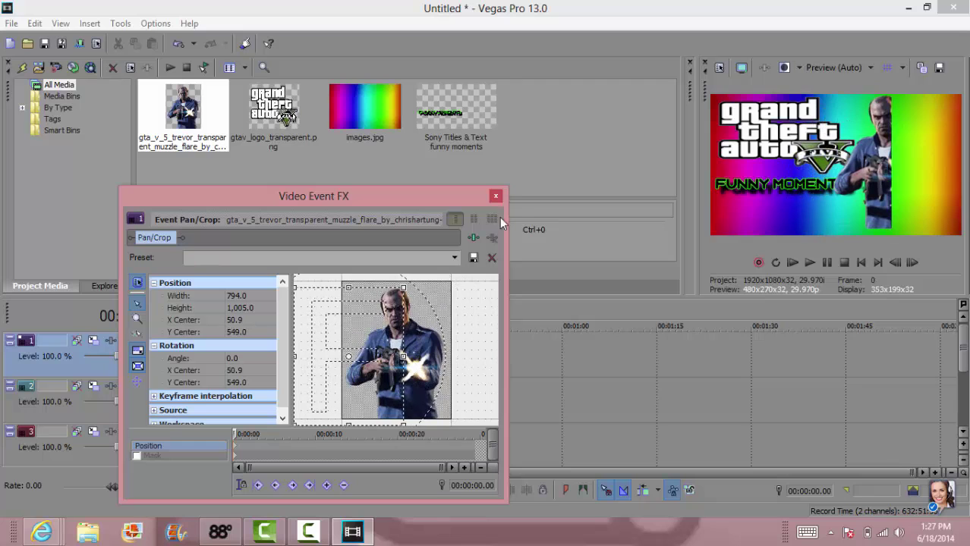
left_click(495, 196)
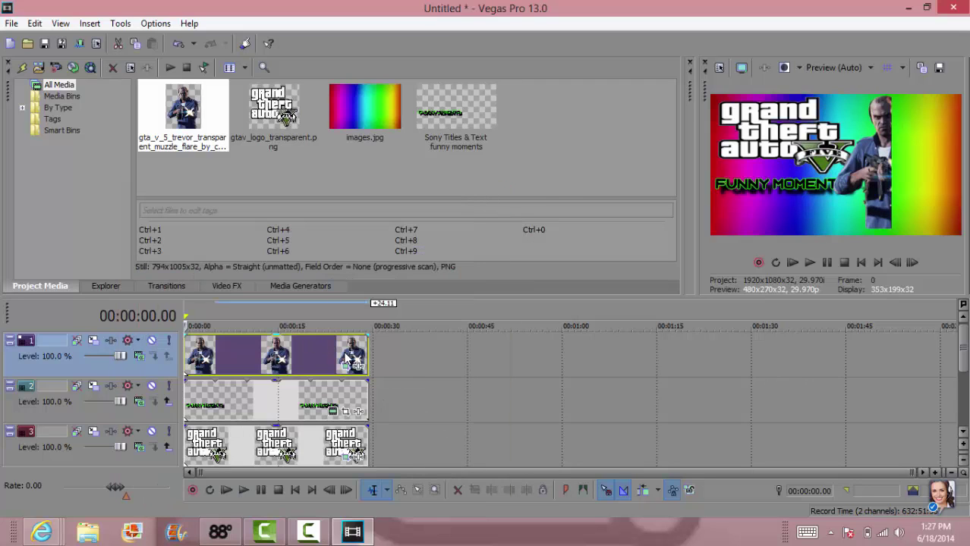
Uncheck Maintain aspect ratio in the Trevor clip's properties.
right_click(325, 350)
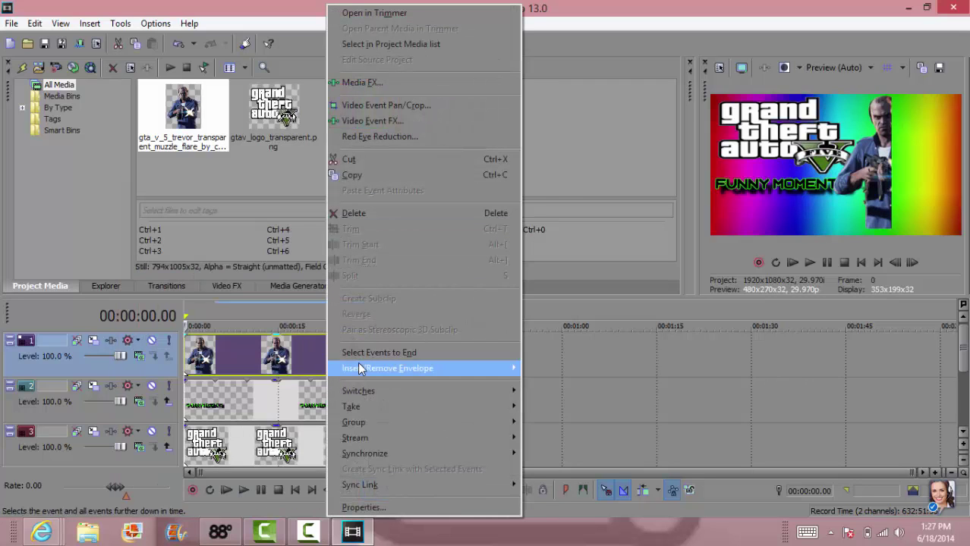
left_click(381, 504)
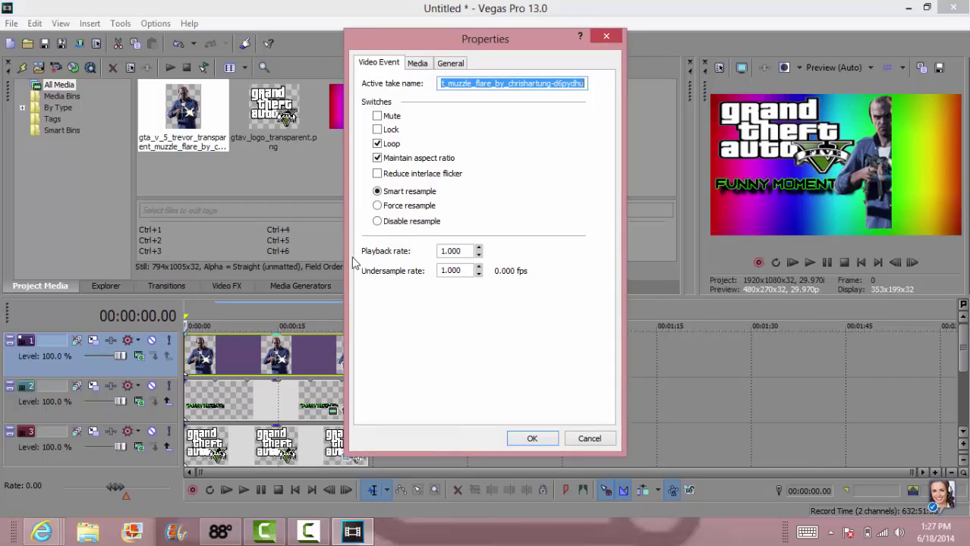
left_click(378, 158)
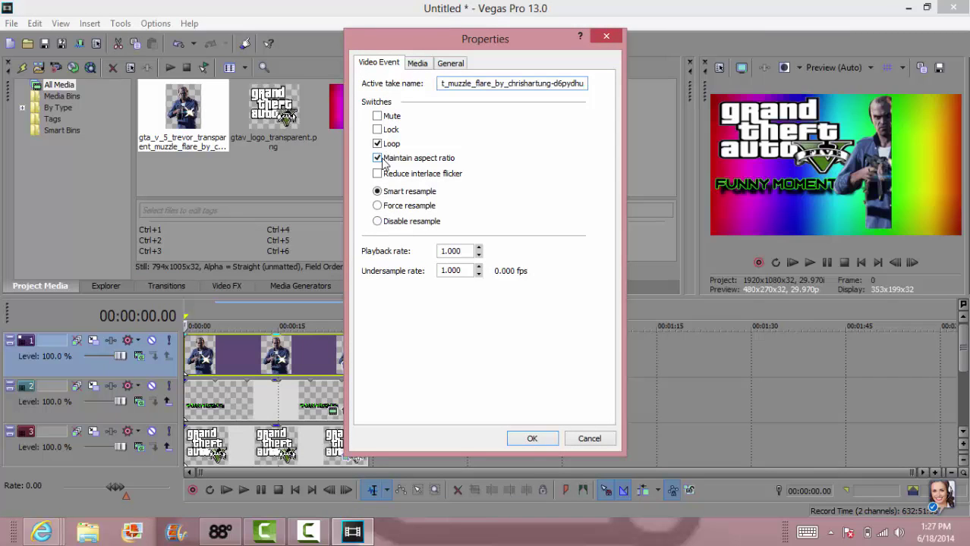
left_click(531, 439)
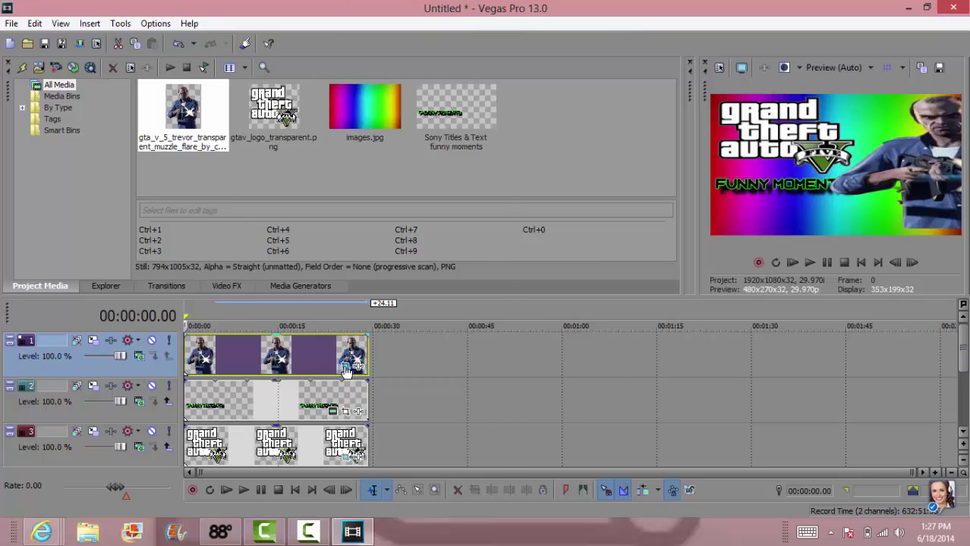
Enlarge Trevor's crop frame to about 1418 x 1795 so he appears smaller at the right.
left_click(346, 369)
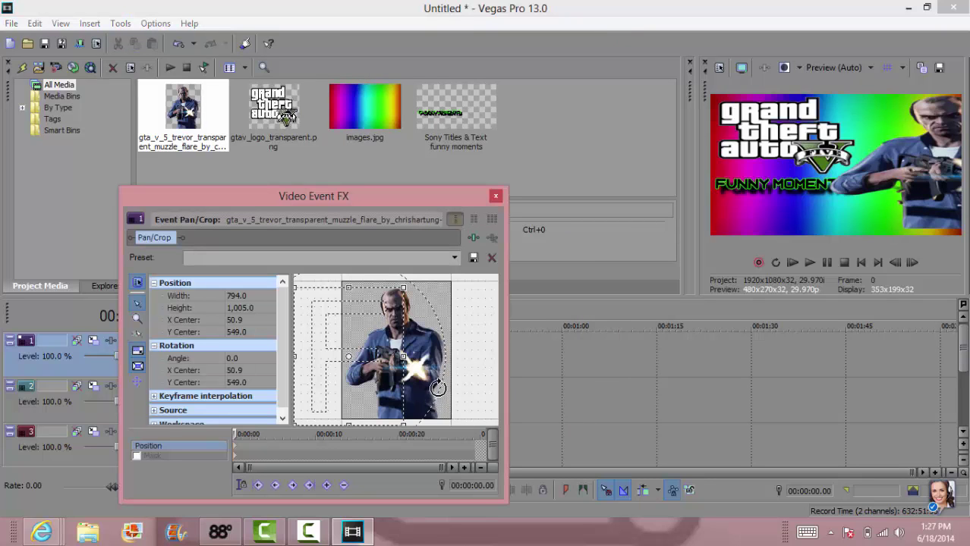
scroll(438, 388, "down", 2)
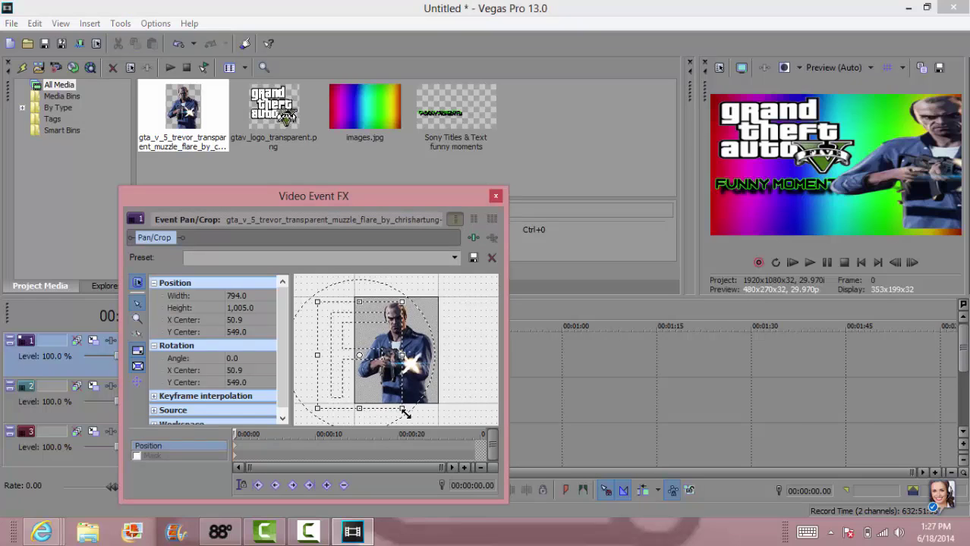
left_click_drag(406, 414, 458, 435)
scroll(411, 383, "down", 2)
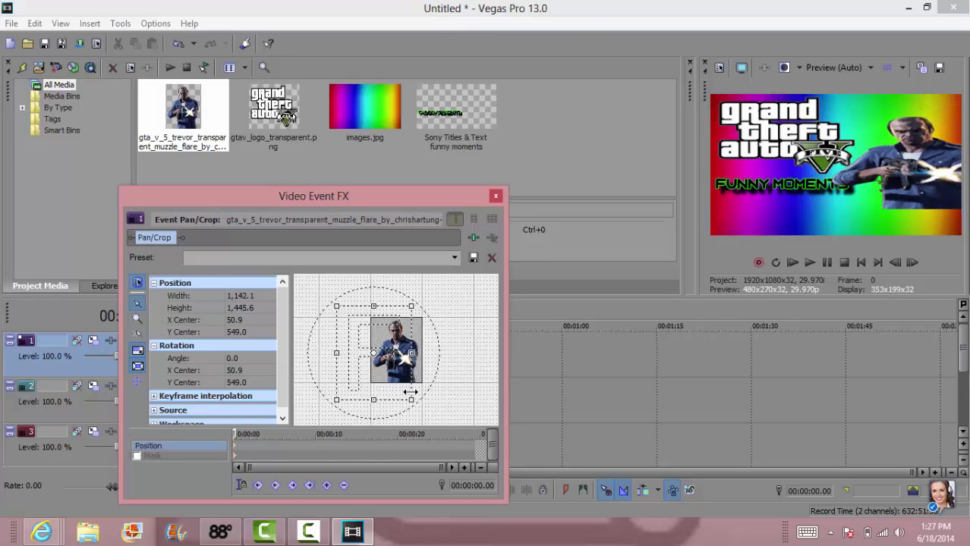
mouse_move(417, 404)
left_mouse_down()
mouse_move(435, 411)
mouse_move(420, 403)
left_mouse_up()
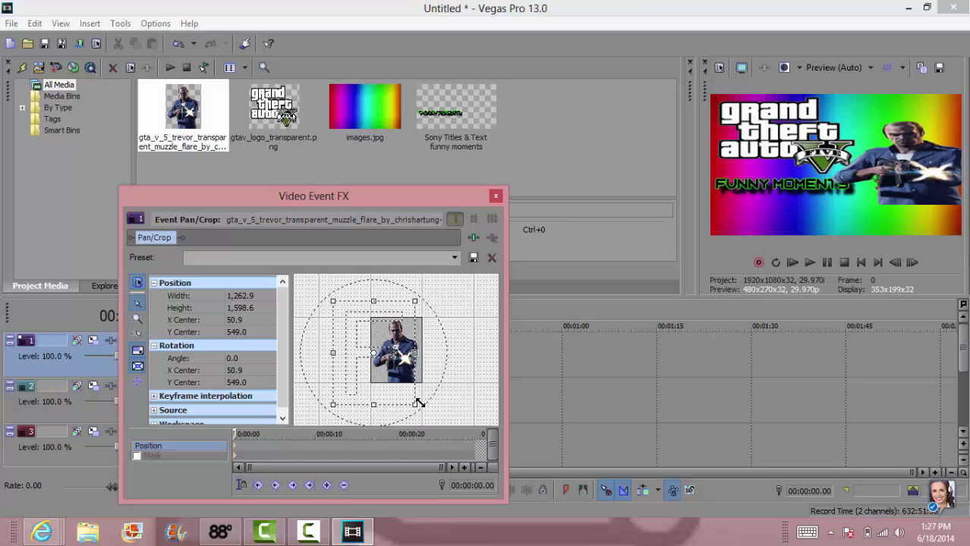
mouse_move(419, 403)
left_mouse_down()
mouse_move(410, 400)
mouse_move(426, 410)
left_mouse_up()
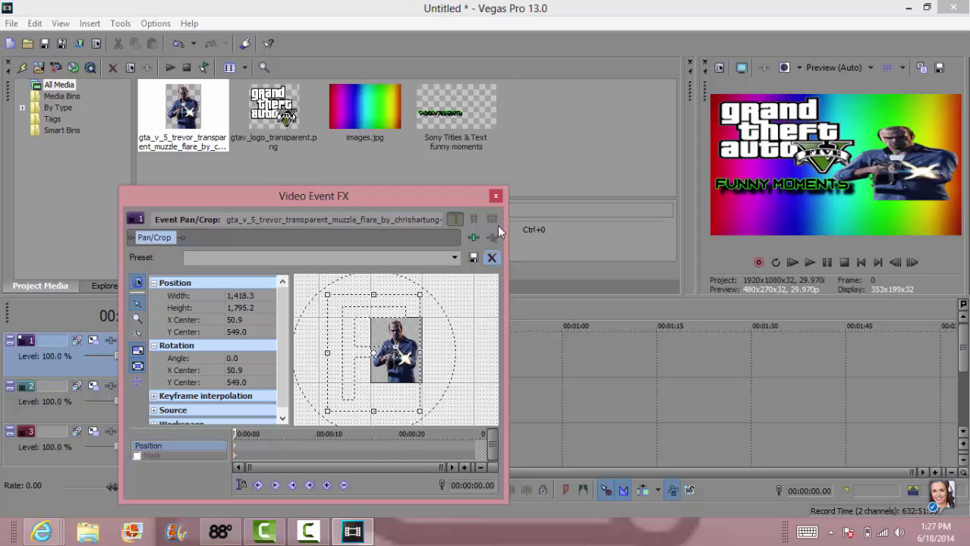
left_click(496, 197)
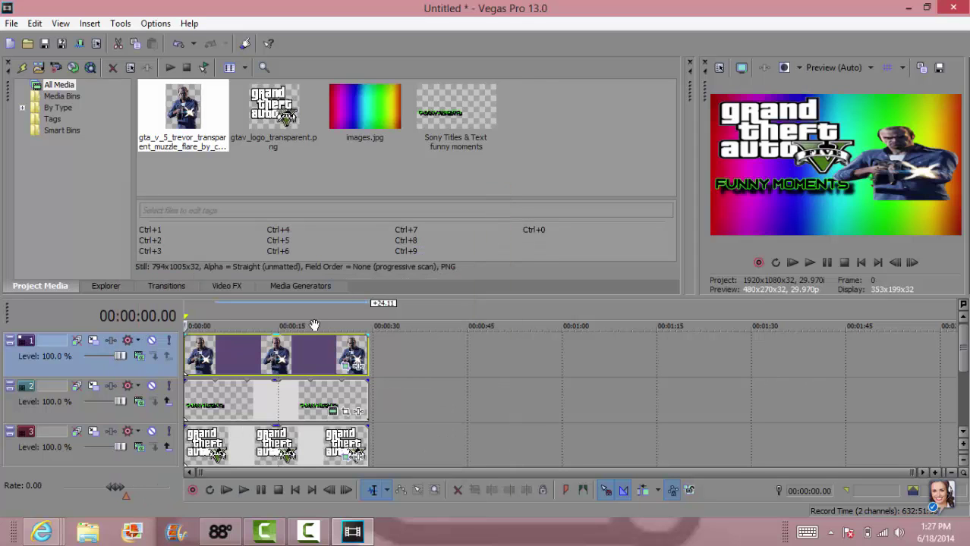
Re-enable Maintain aspect ratio in the GTA V logo clip's properties.
right_click(315, 363)
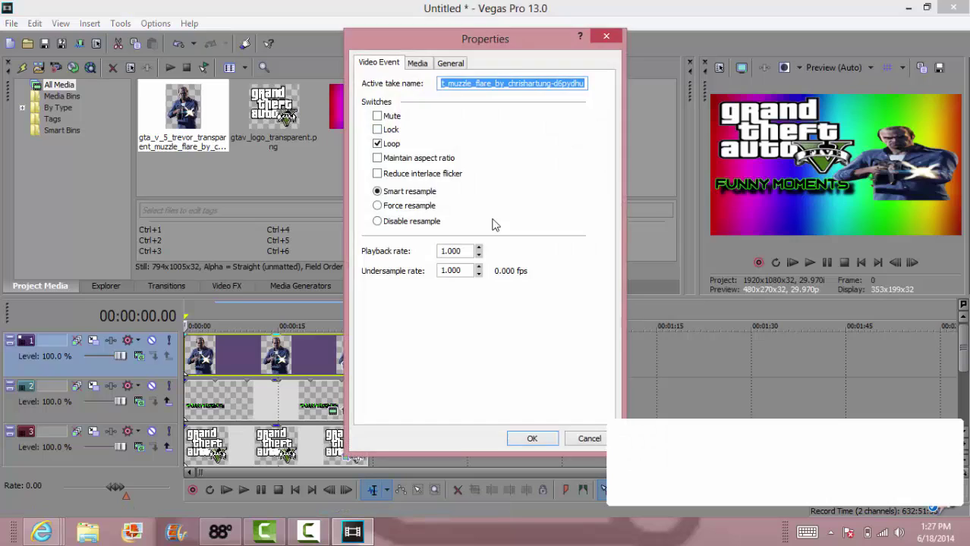
key("Escape")
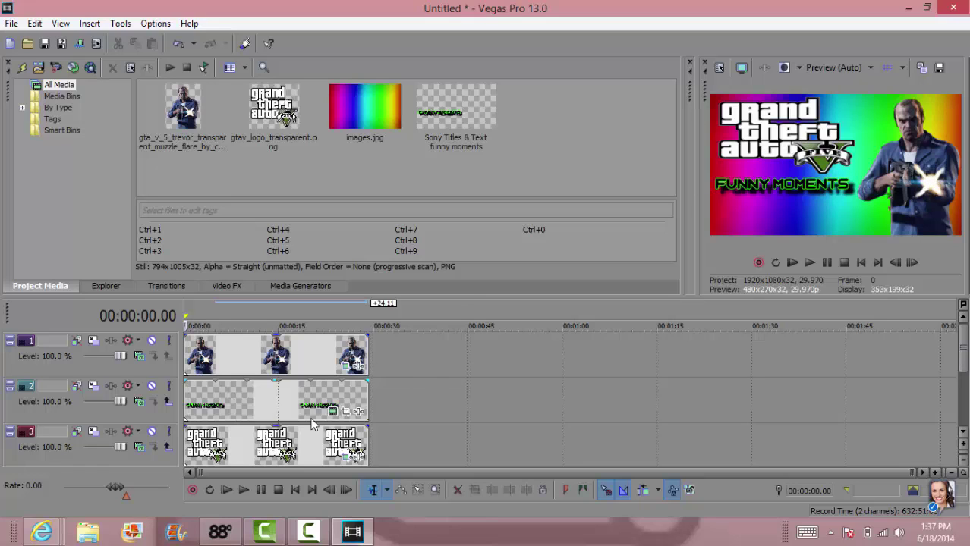
right_click(322, 448)
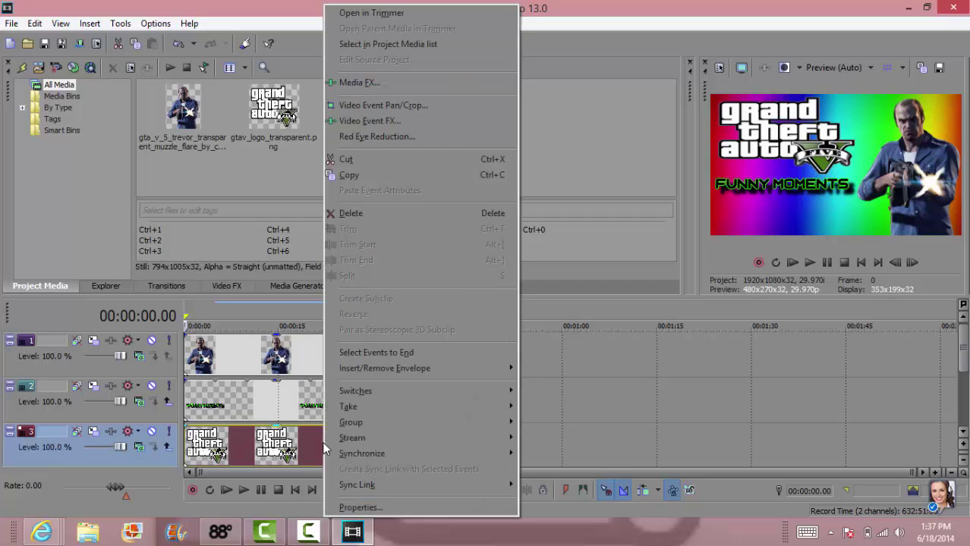
left_click(358, 500)
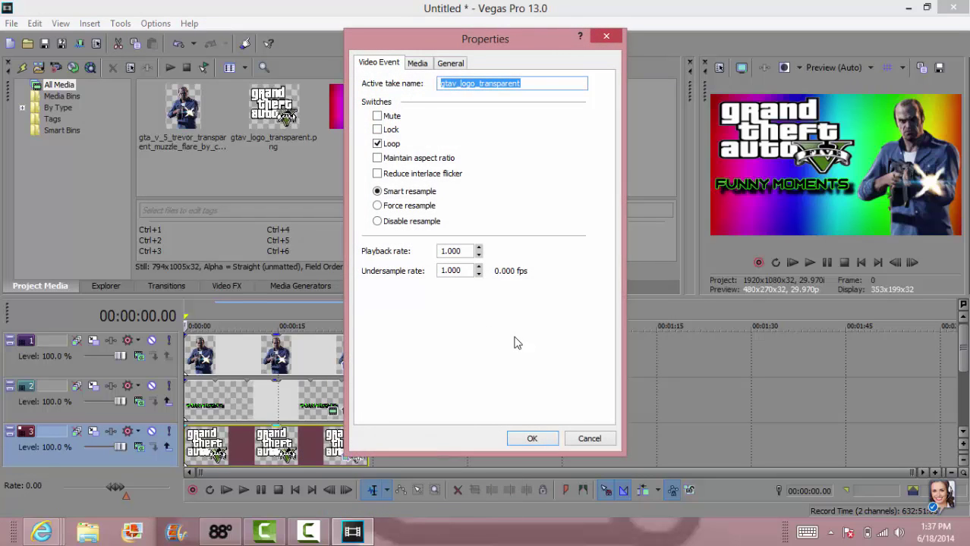
left_click(377, 159)
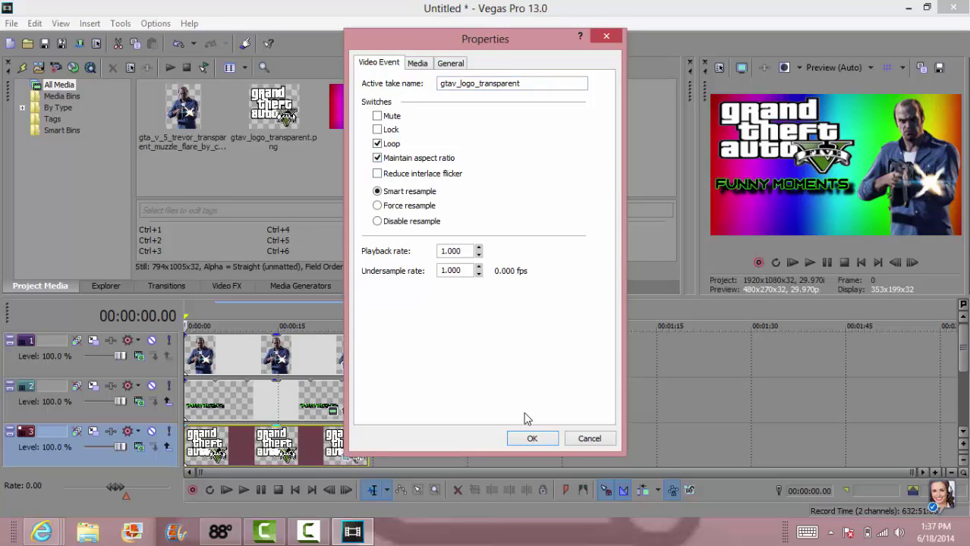
left_click(534, 439)
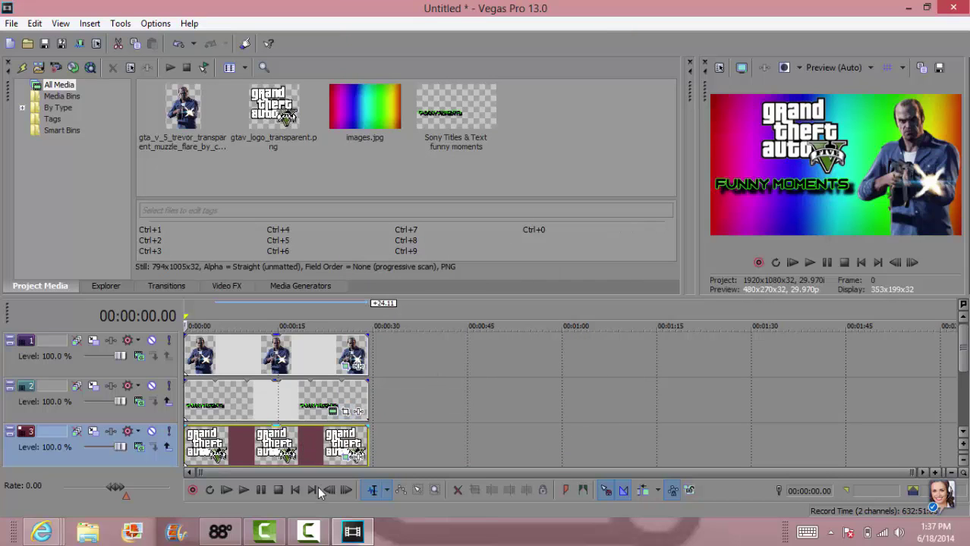
Shift the logo left and match its crop frame to the output aspect.
left_click(347, 457)
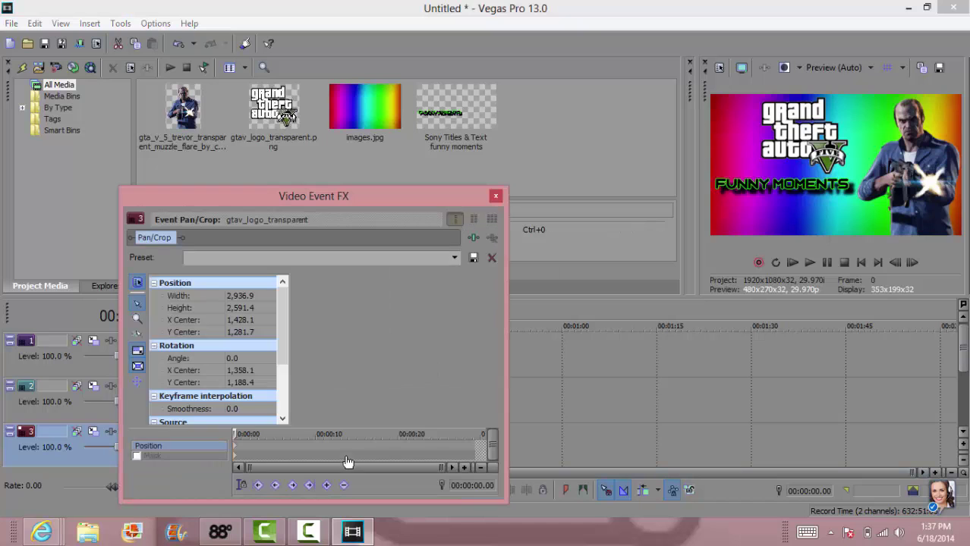
mouse_move(360, 374)
left_mouse_down()
mouse_move(393, 375)
mouse_move(378, 365)
left_mouse_up()
scroll(383, 362, "down", 3)
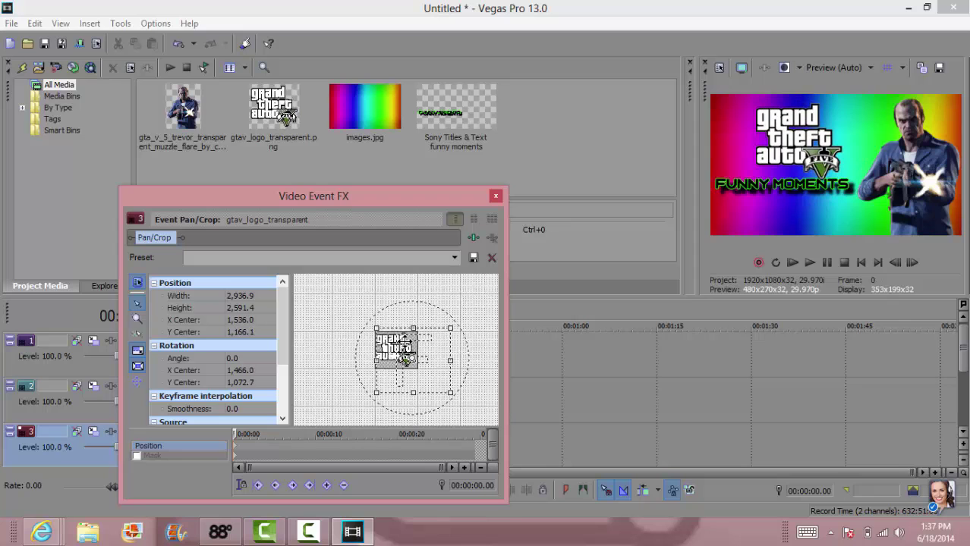
right_click(395, 345)
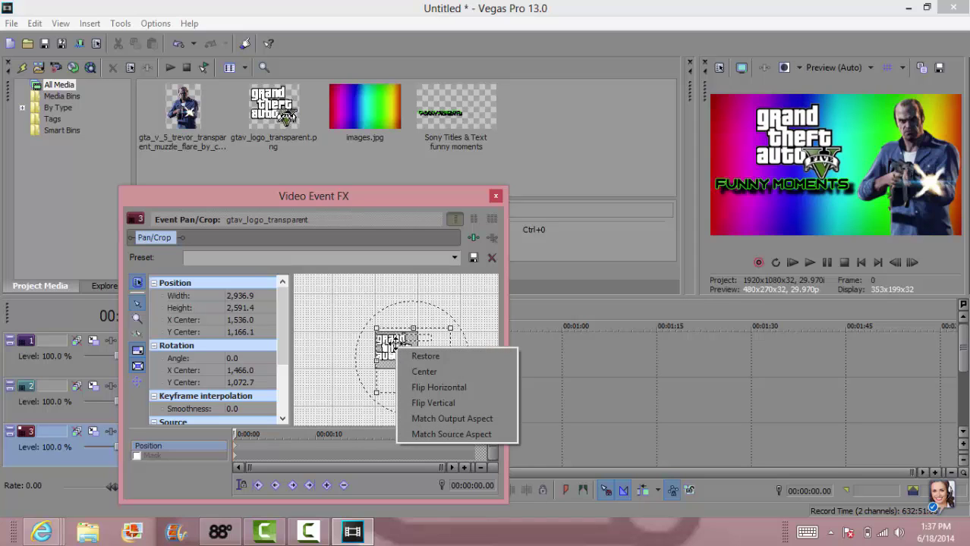
left_click(466, 422)
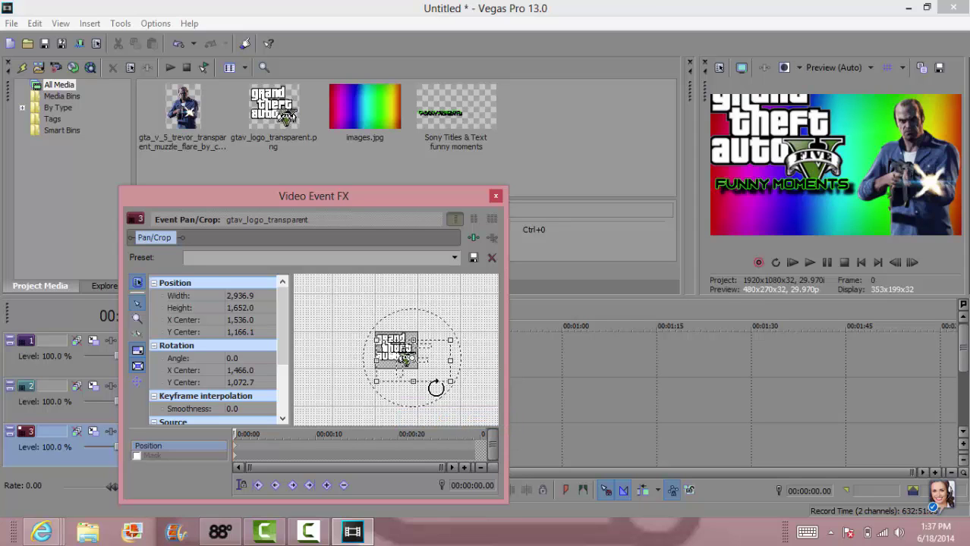
Resize the logo crop to 4298.8 x 2418.1, placing it upper left above Funny Moments.
left_click_drag(449, 383, 462, 402)
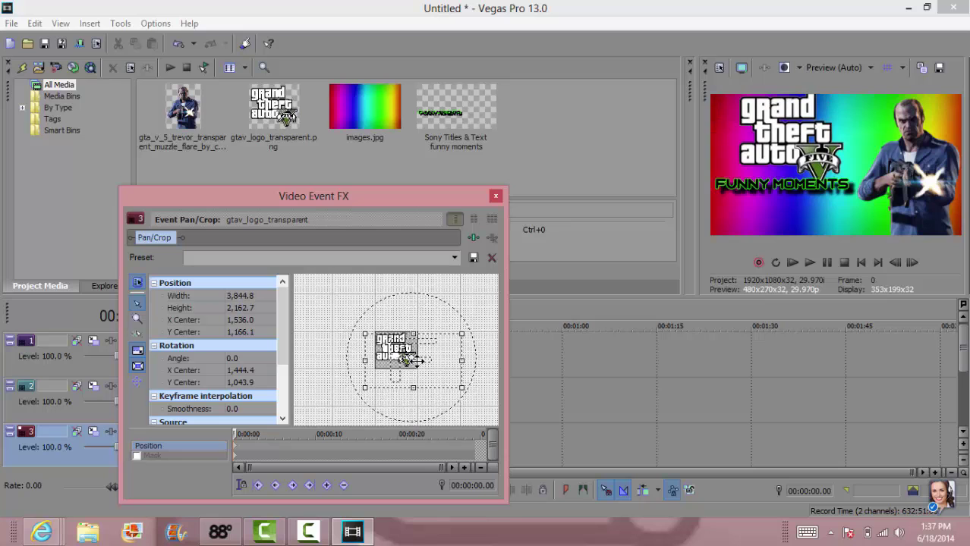
mouse_move(416, 361)
left_mouse_down()
mouse_move(431, 355)
mouse_move(429, 364)
left_mouse_up()
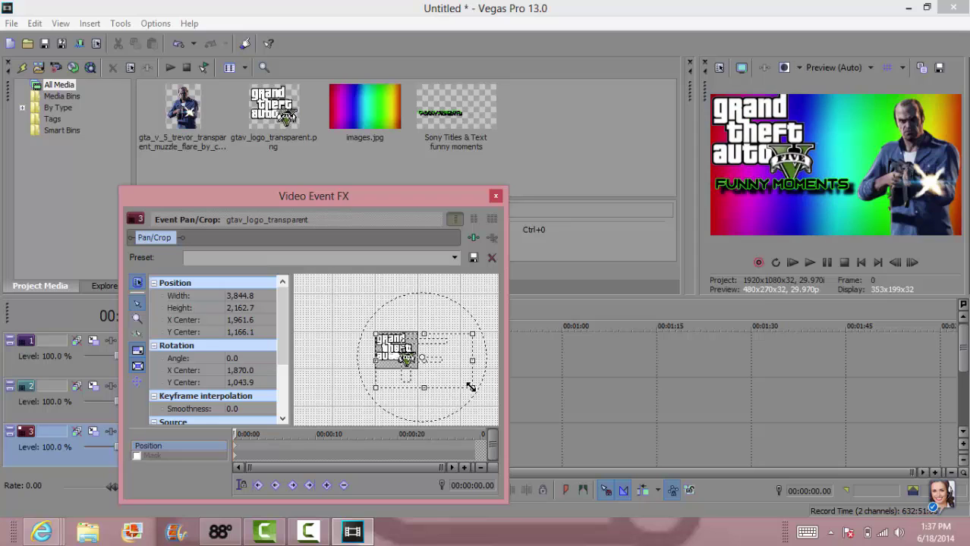
left_click_drag(470, 387, 477, 390)
left_click_drag(426, 369, 429, 372)
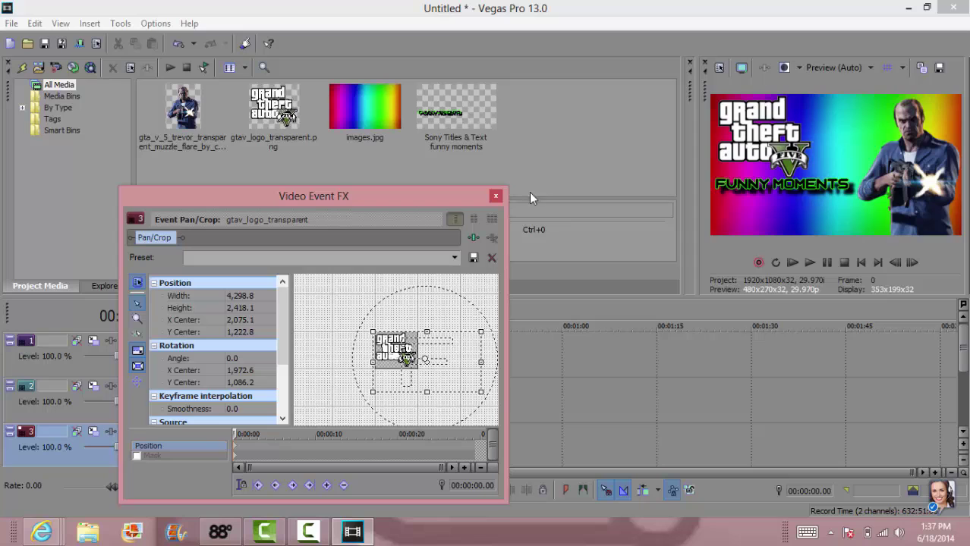
left_click(496, 197)
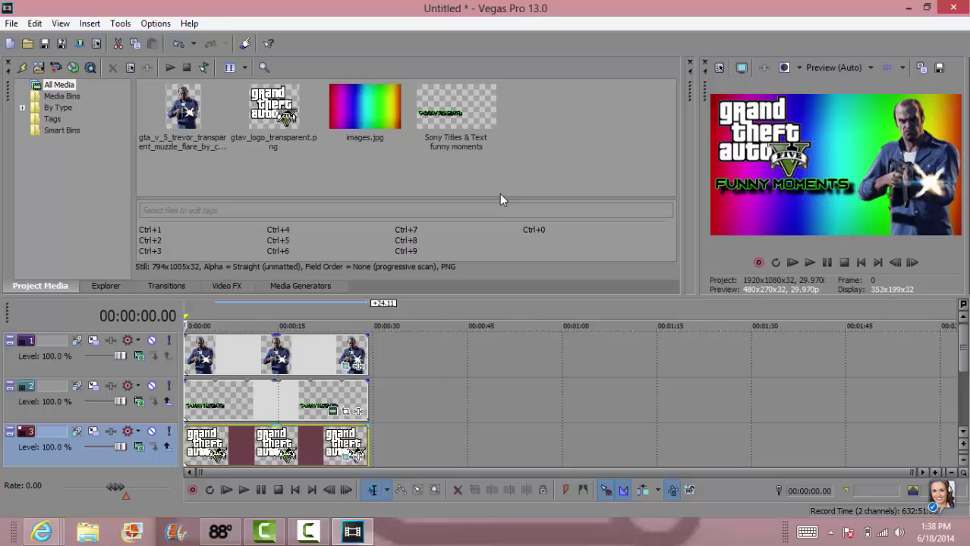
Snapshot the current frame as a JPEG named 'BACKGROUND FOR GTA' instead of Image1.
left_click(941, 68)
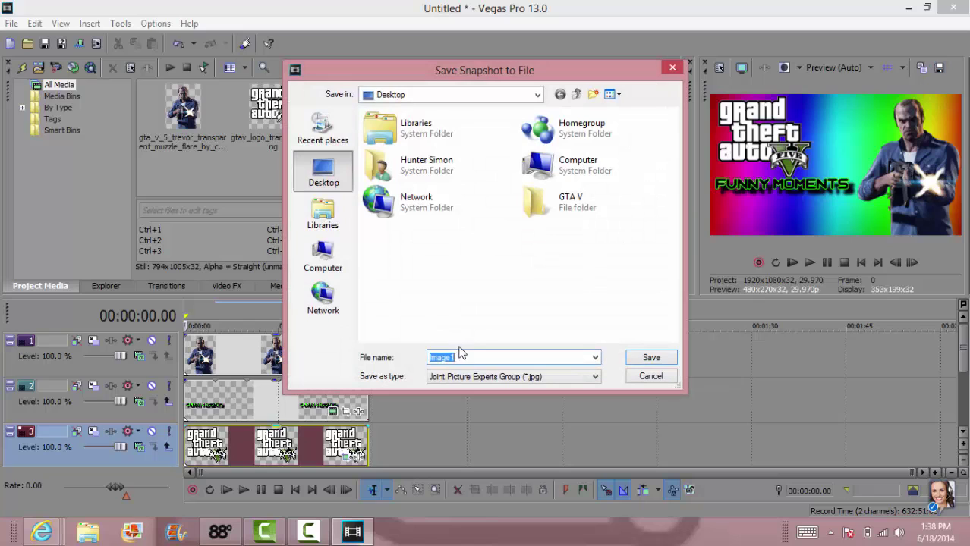
key("BackSpace")
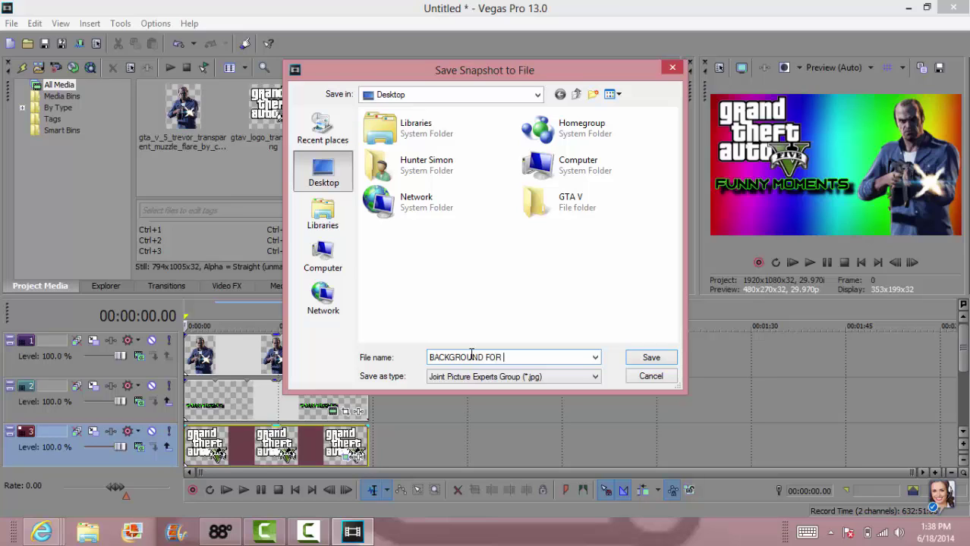
left_click(644, 357)
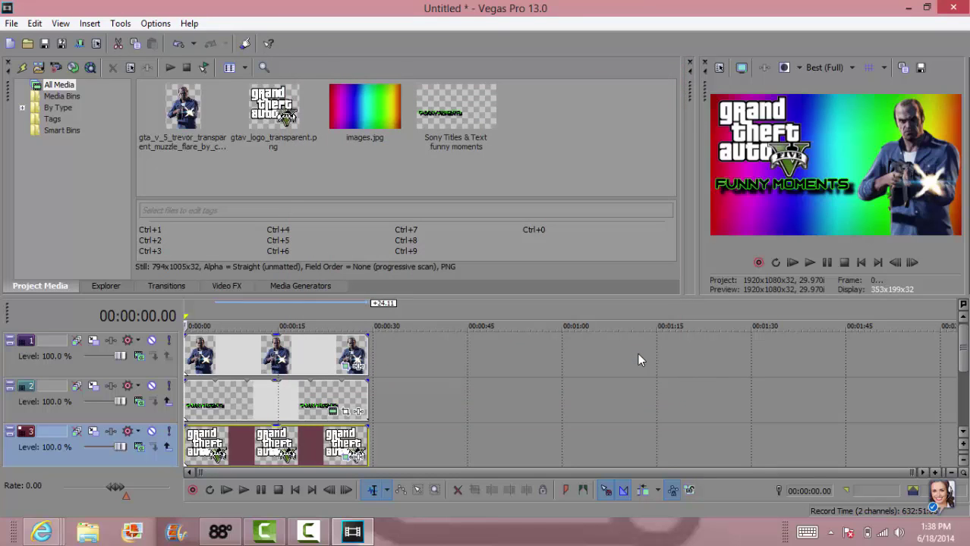